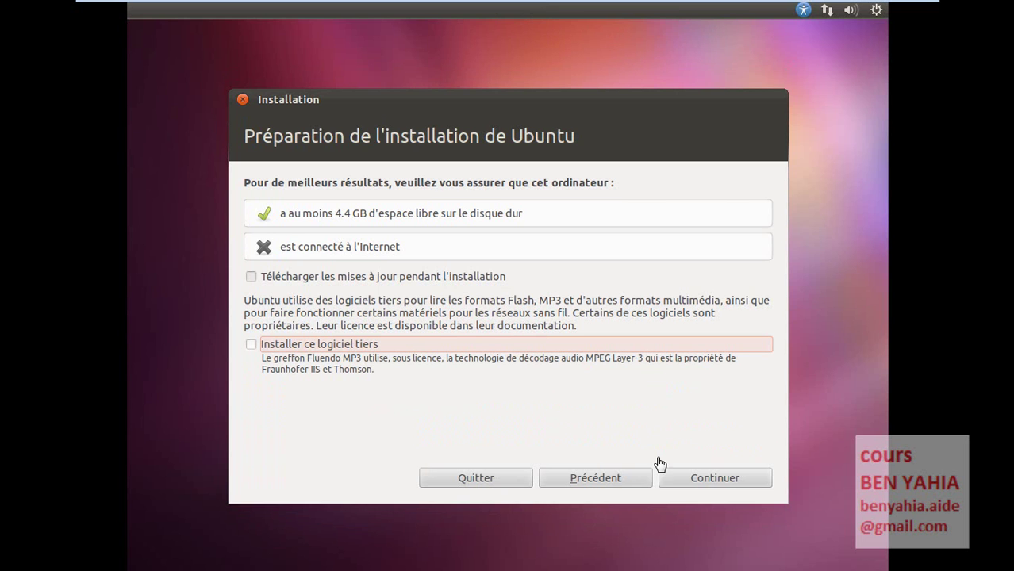
- Continue past 'Préparation de l'installation de Ubuntu' with both checkboxes left unticked
click(699, 480)
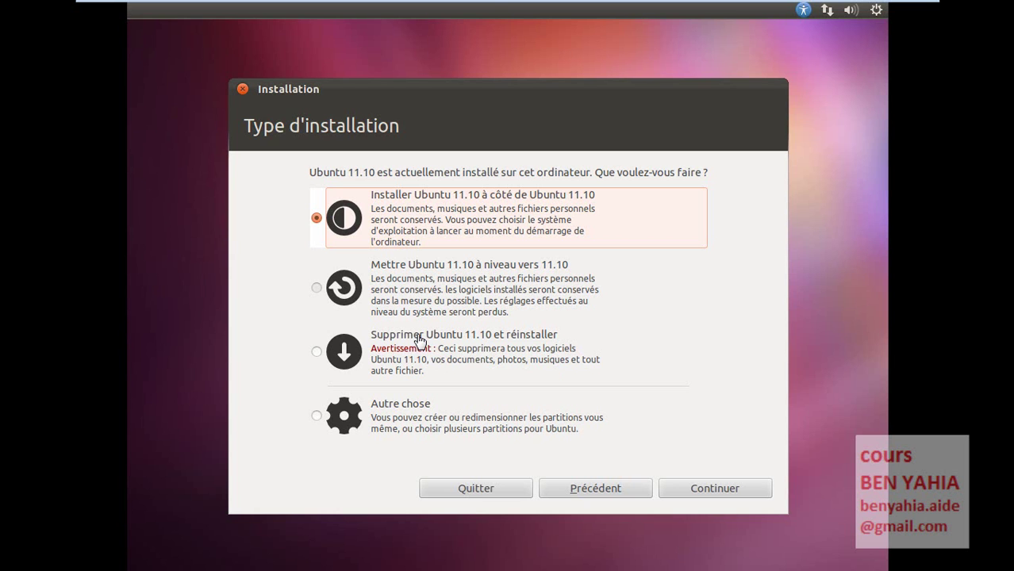
- Choose 'Supprimer Ubuntu 11.10 et réinstaller', then switch to the advanced partitioning tool
click(420, 341)
click(409, 348)
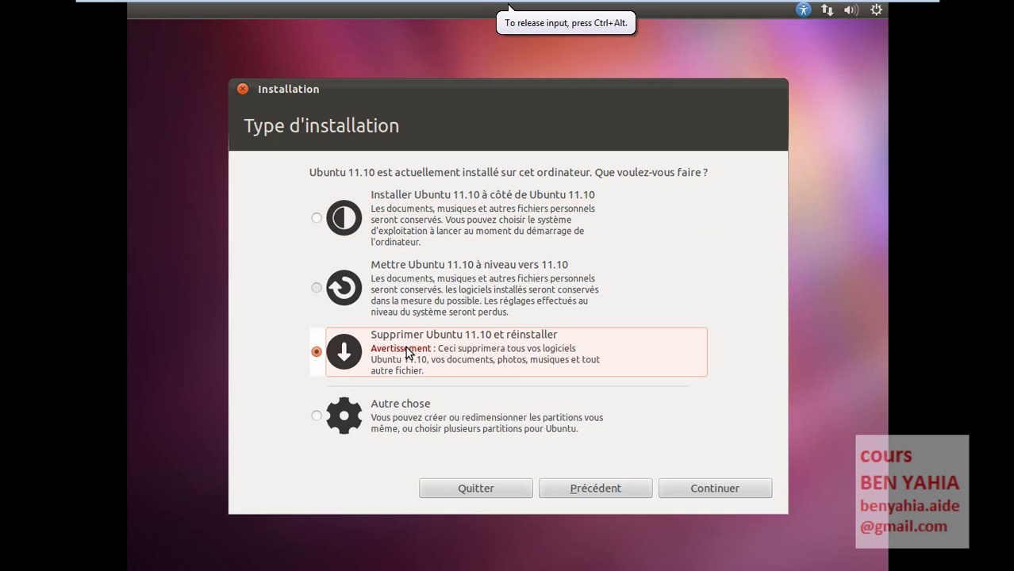
click(709, 490)
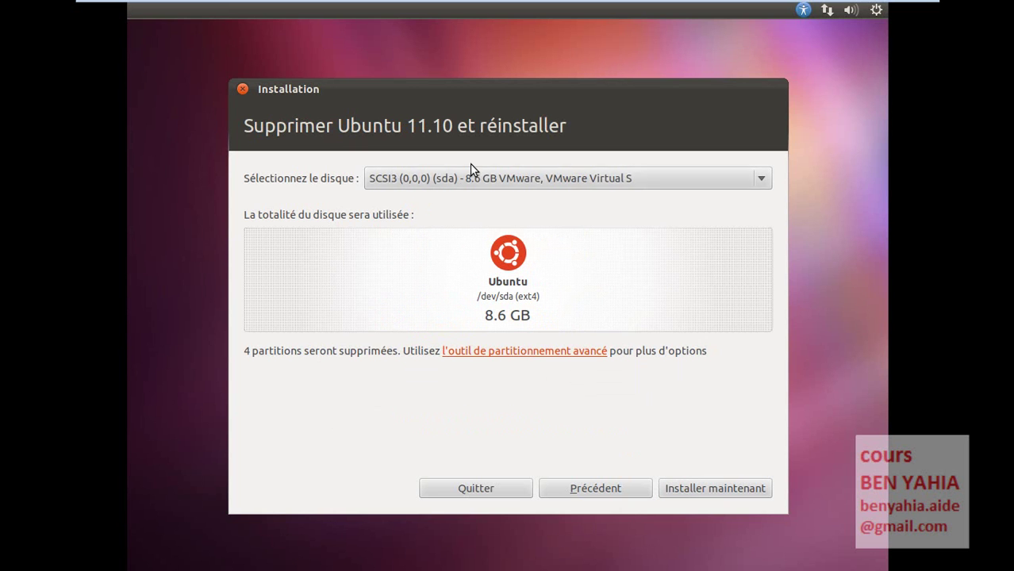
click(499, 352)
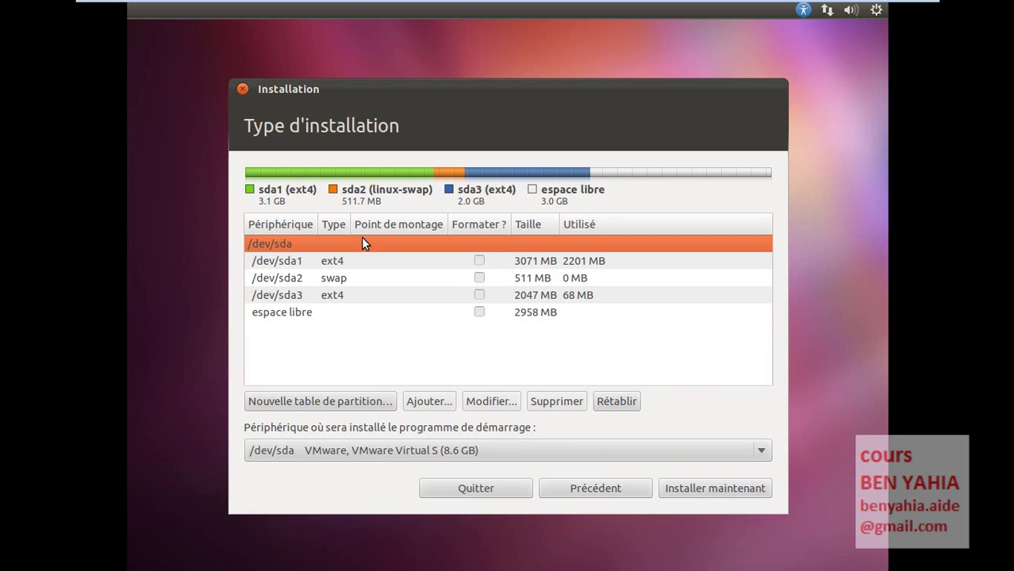
- Review the sda1, sda2, sda3 and free-space rows, then open 'Modifier la partition' for /dev/sda1
click(294, 267)
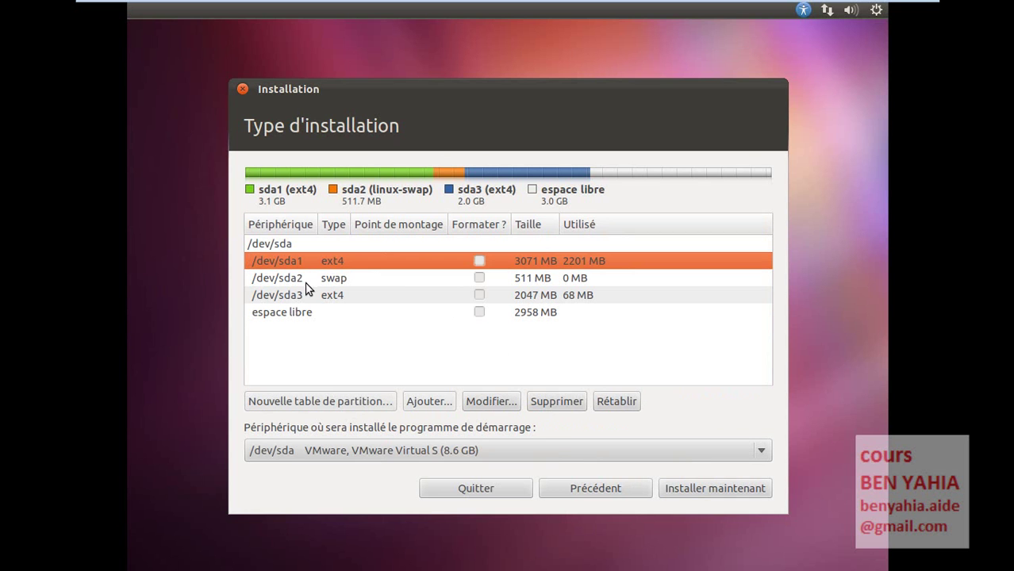
click(290, 279)
click(283, 295)
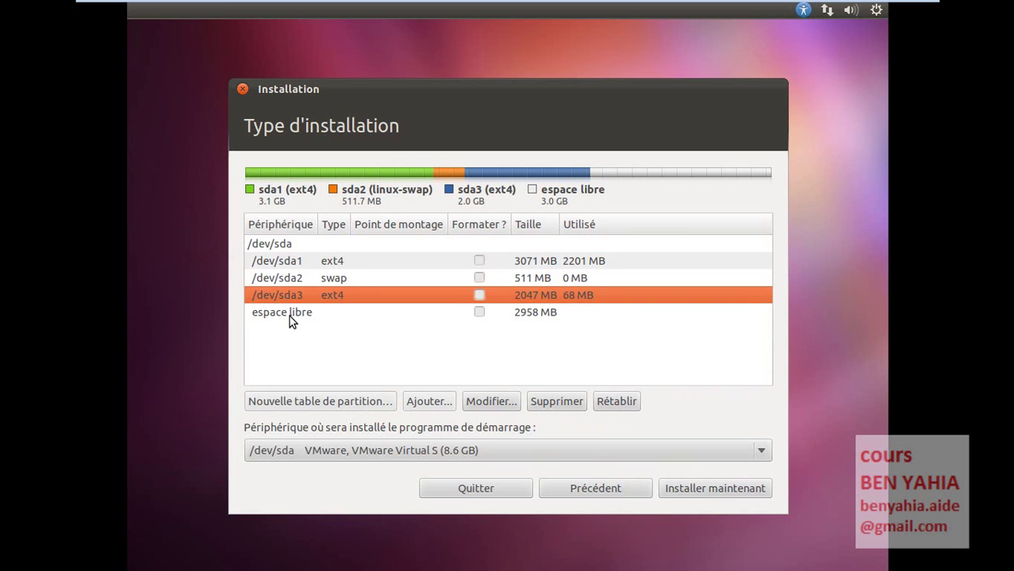
click(289, 314)
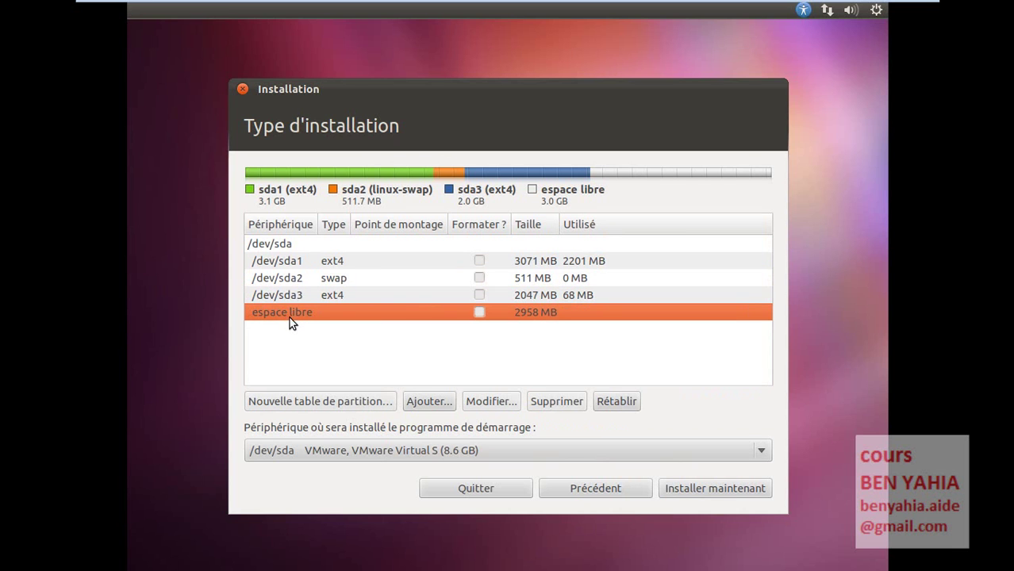
click(292, 266)
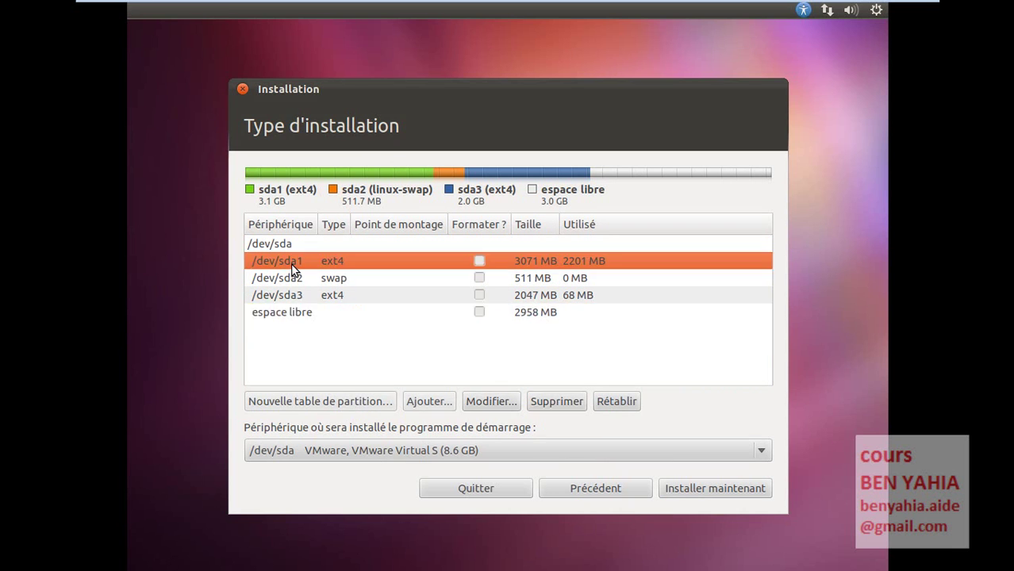
click(326, 283)
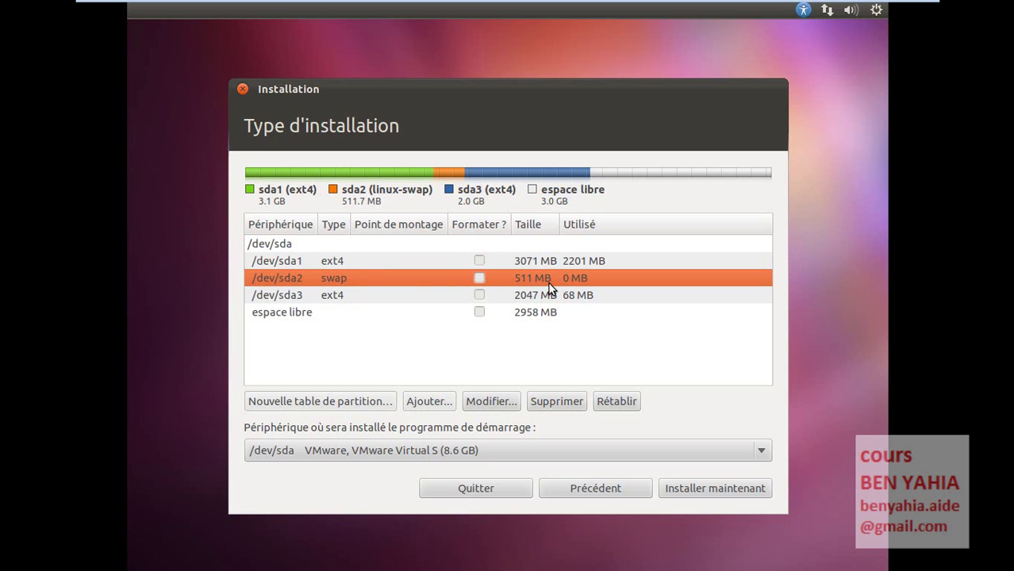
click(314, 263)
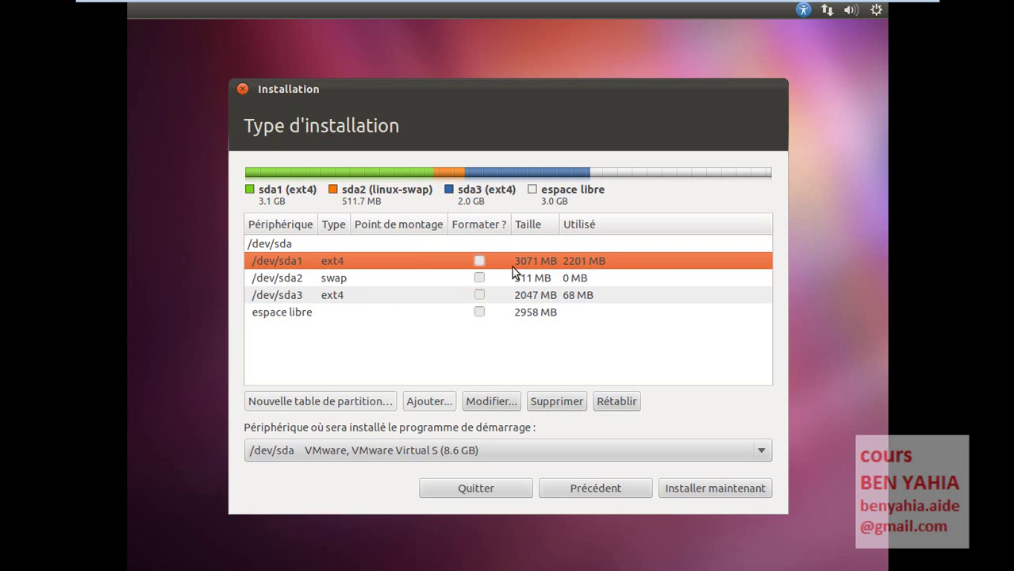
click(301, 298)
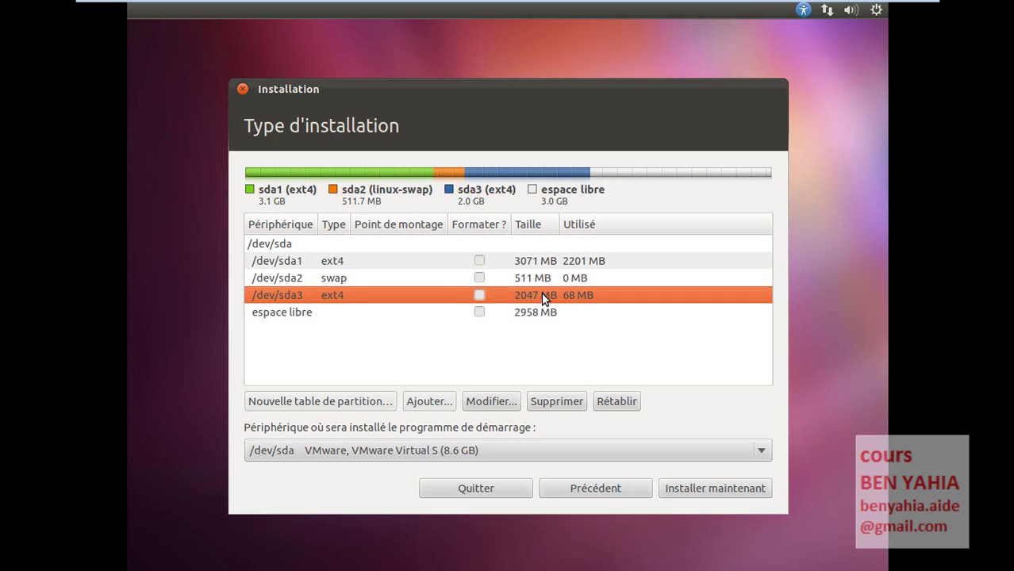
click(406, 262)
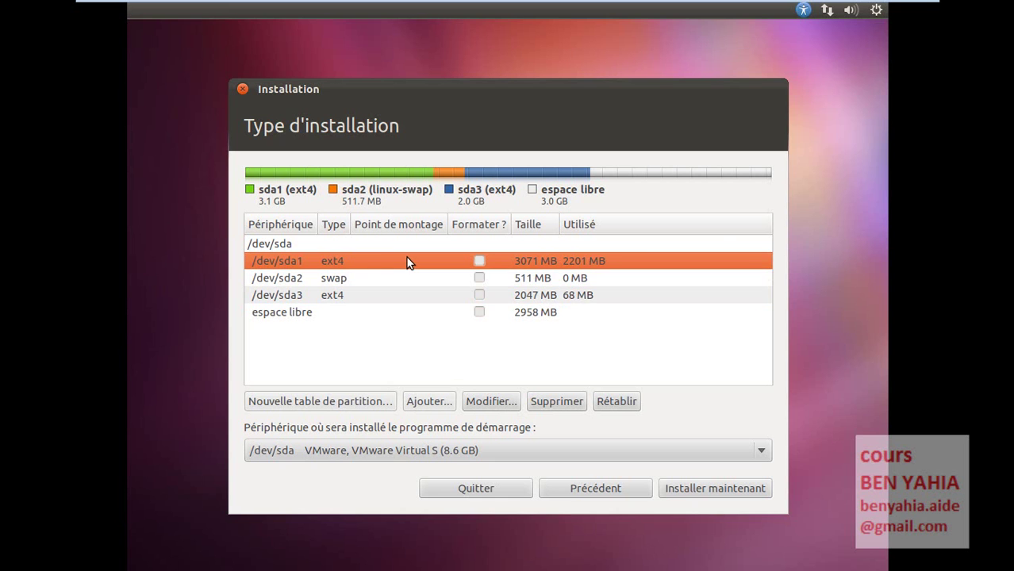
double_click(406, 261)
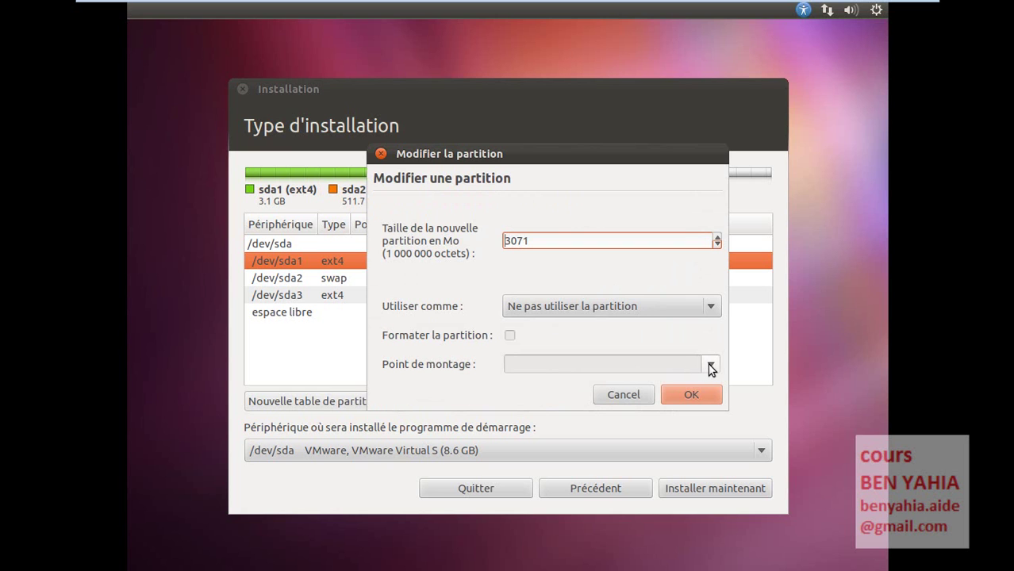
- Cancel the /dev/sda1 edit dialog, reopen it to view 'Utiliser comme' options, and cancel unchanged
click(640, 395)
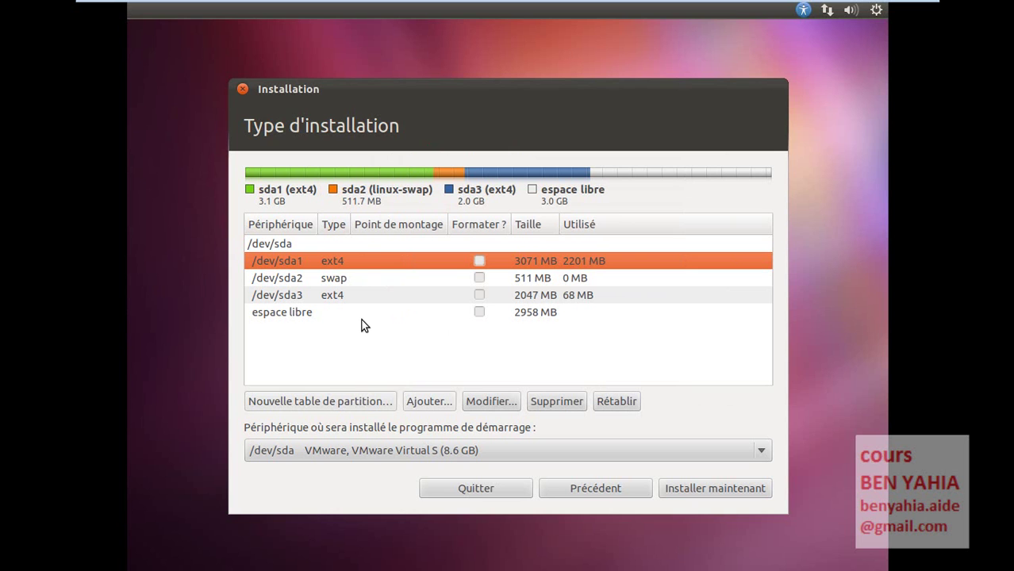
click(501, 402)
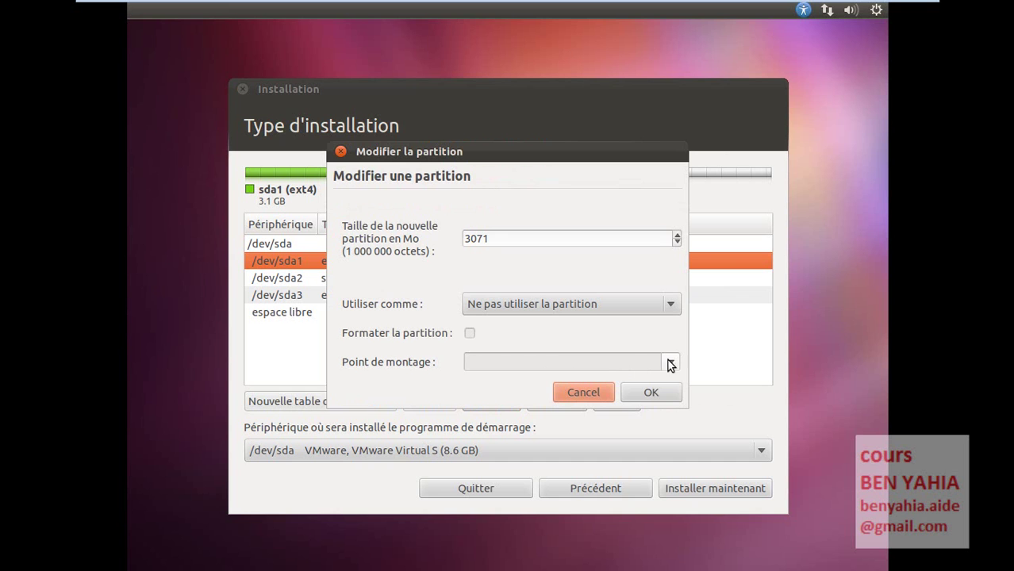
click(615, 304)
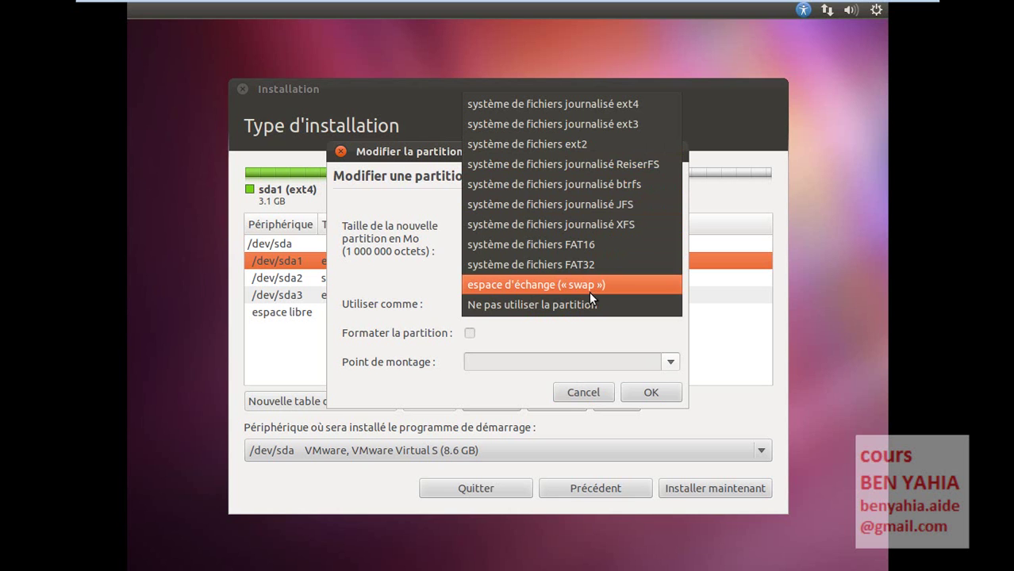
click(579, 397)
click(580, 397)
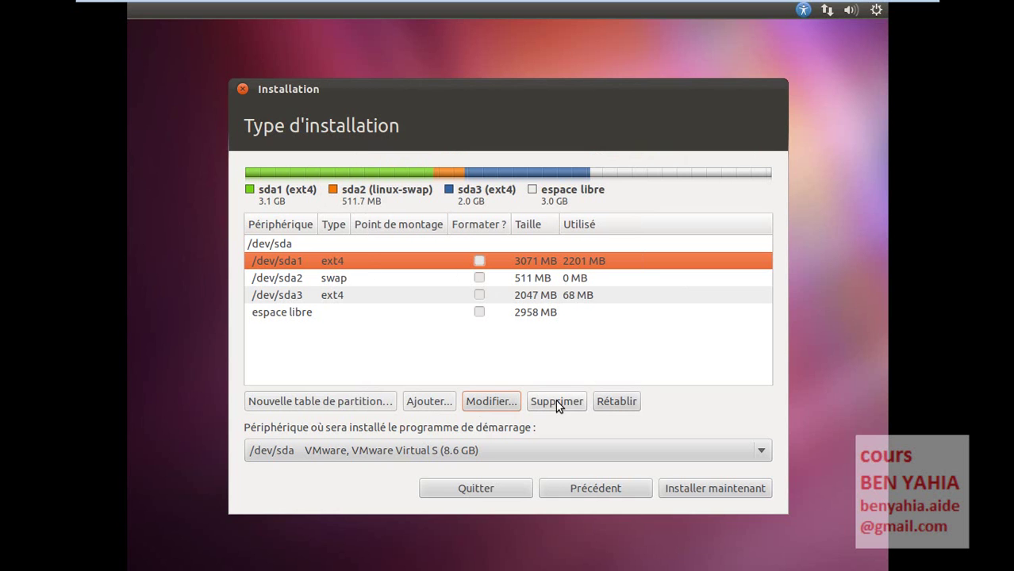
- Delete /dev/sda3, the /dev/sda2 swap and /dev/sda1, leaving 8589 MB free space selected
click(279, 313)
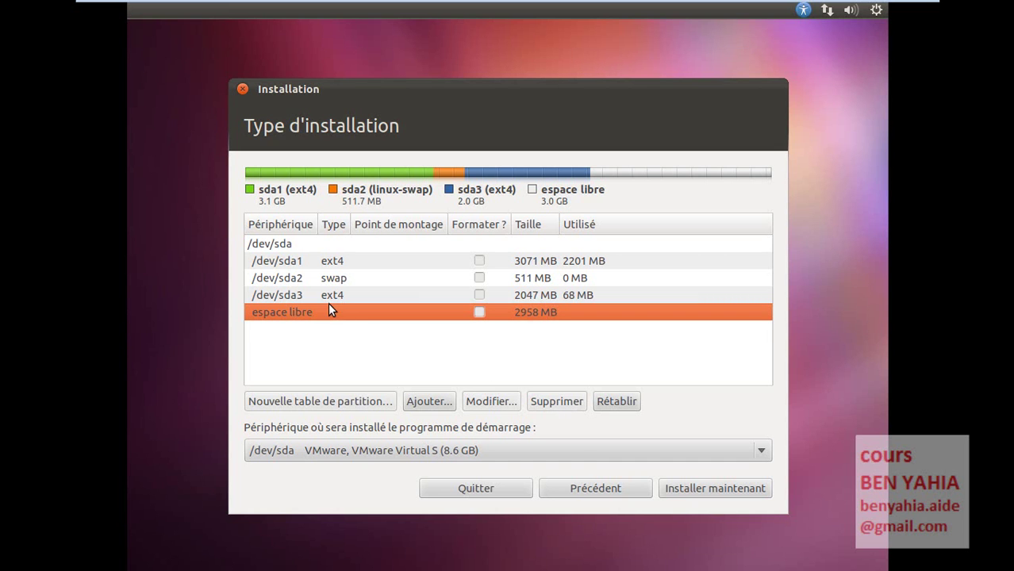
click(328, 298)
click(556, 402)
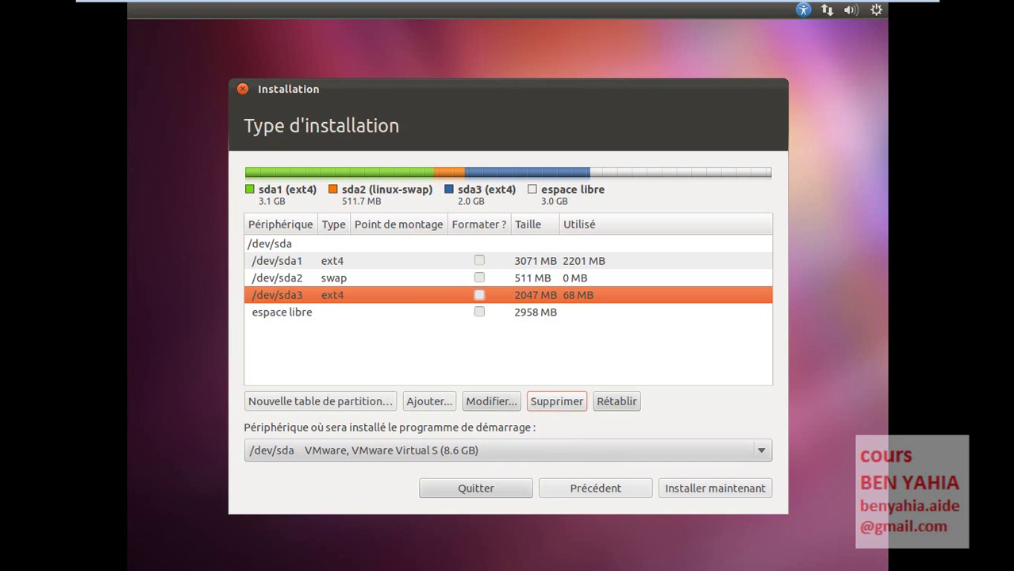
click(323, 280)
click(538, 405)
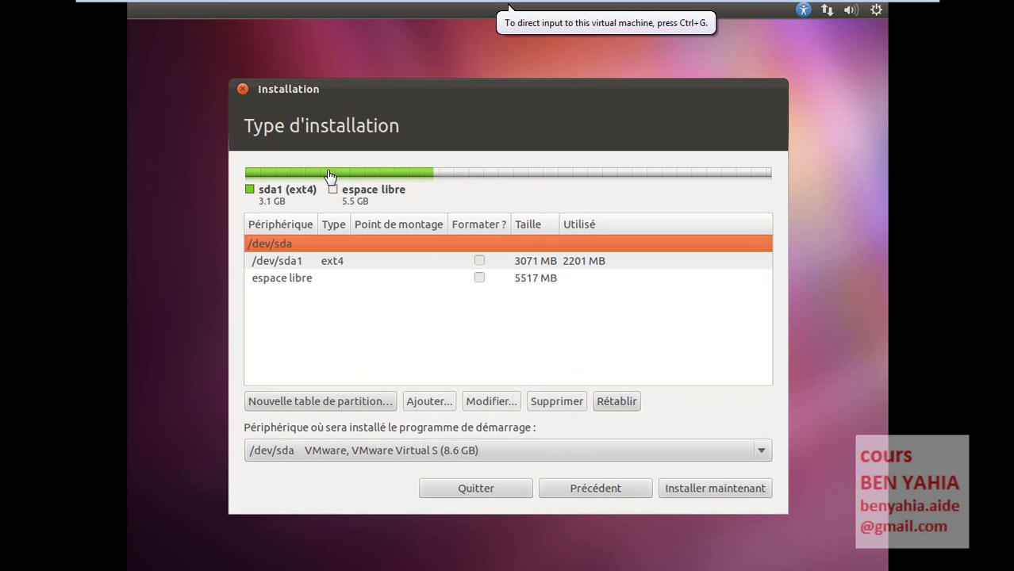
click(285, 269)
click(545, 403)
click(293, 240)
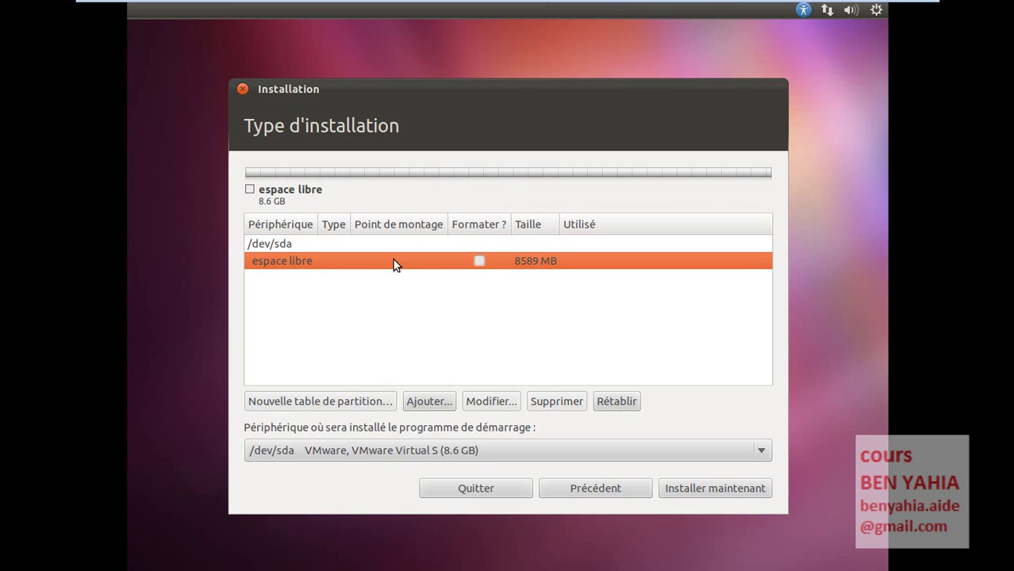
- Create a new partition used as swap with size 512 MB, producing /dev/sda1
click(429, 402)
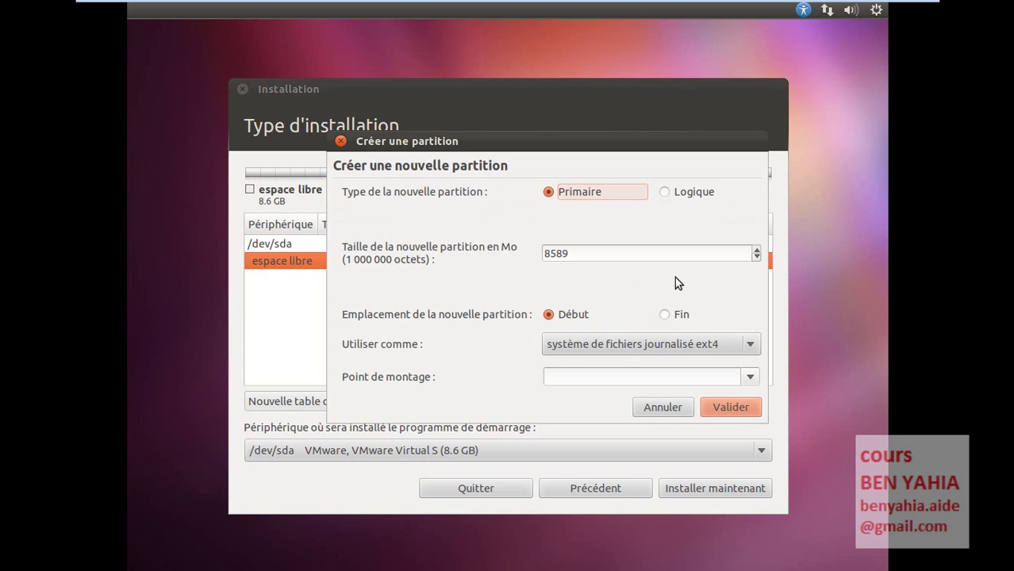
click(666, 348)
click(670, 525)
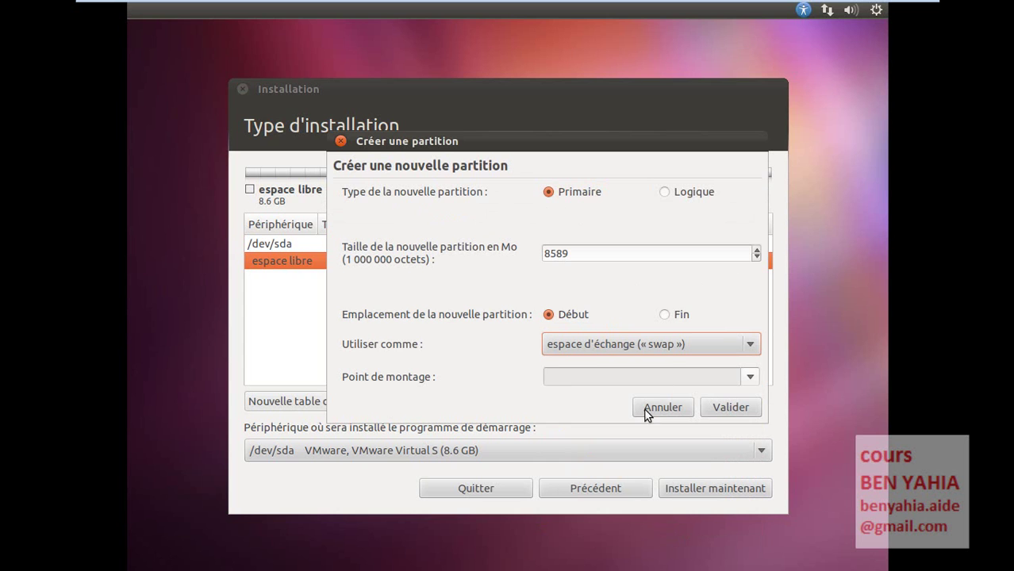
double_click(571, 254)
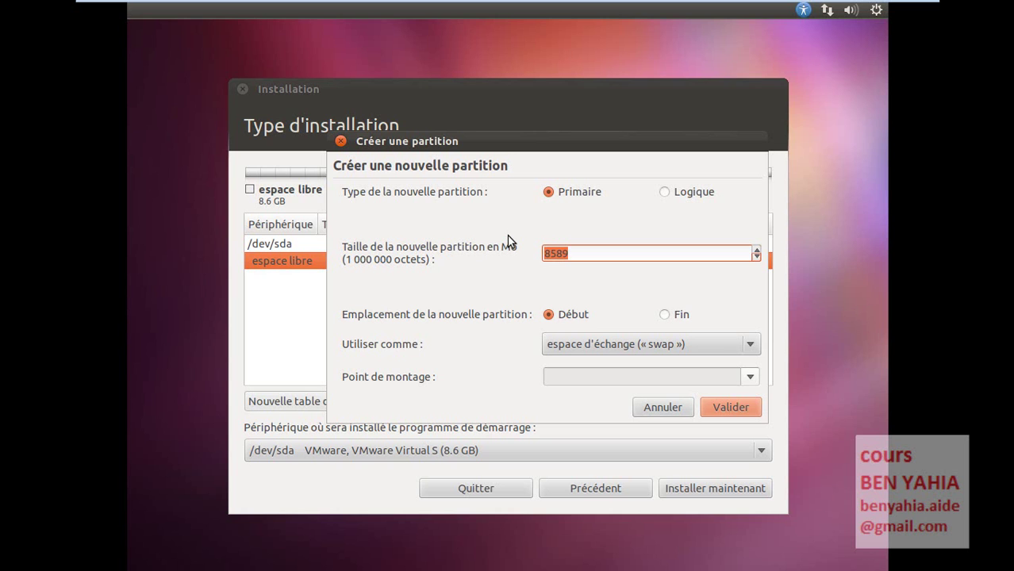
key(End)
key(BackSpace)
text(8)
drag(577, 254, 512, 254)
text(512)
click(731, 408)
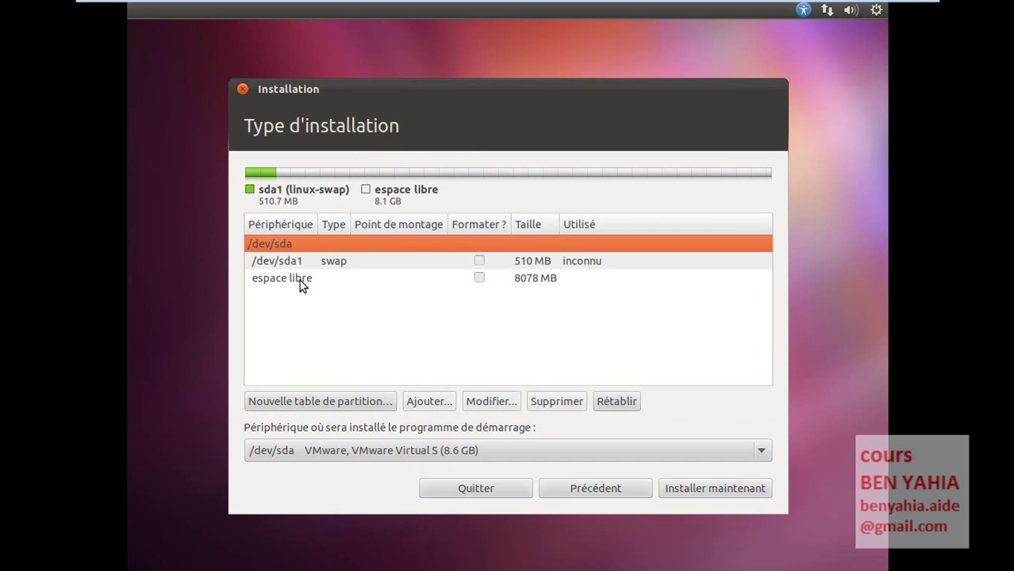
- Add a primary ext4 partition of 3072 MB with mount point /
click(299, 279)
click(420, 402)
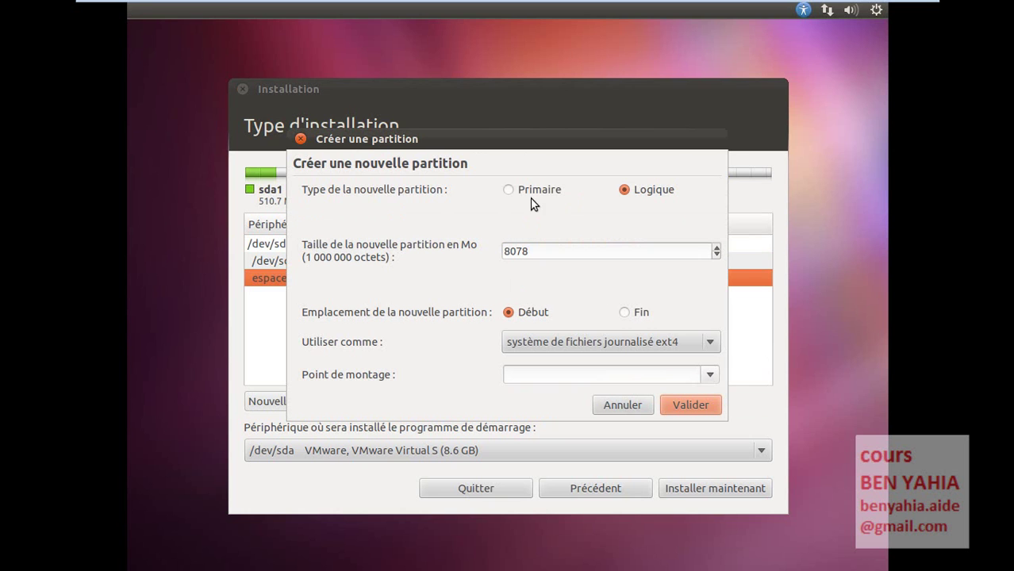
click(535, 192)
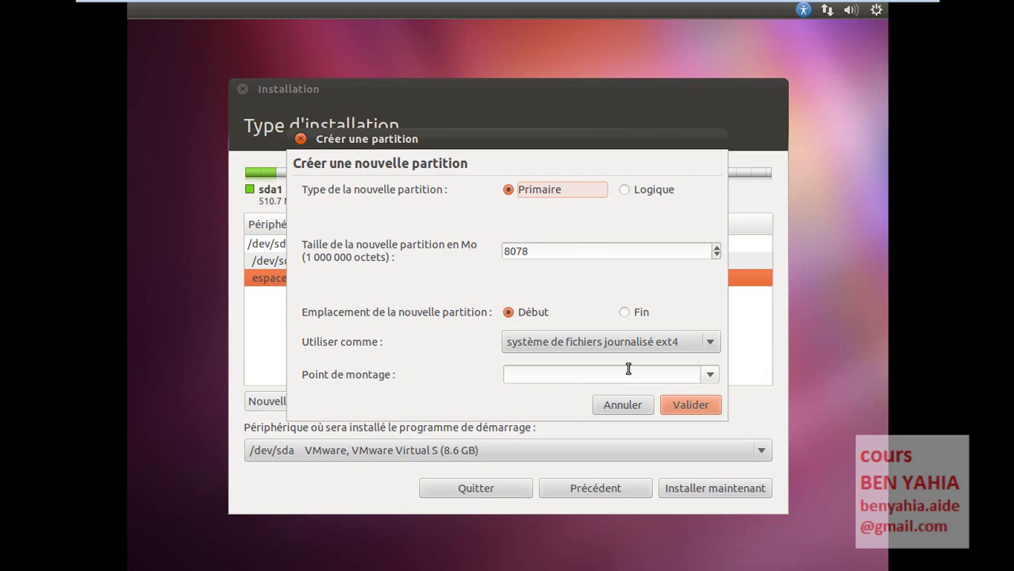
click(712, 377)
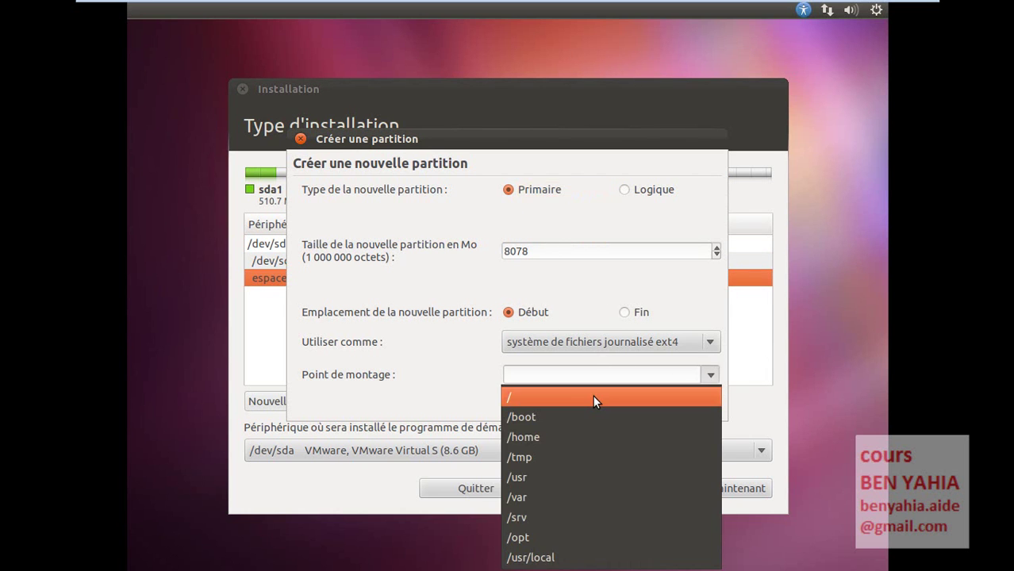
click(589, 397)
click(589, 345)
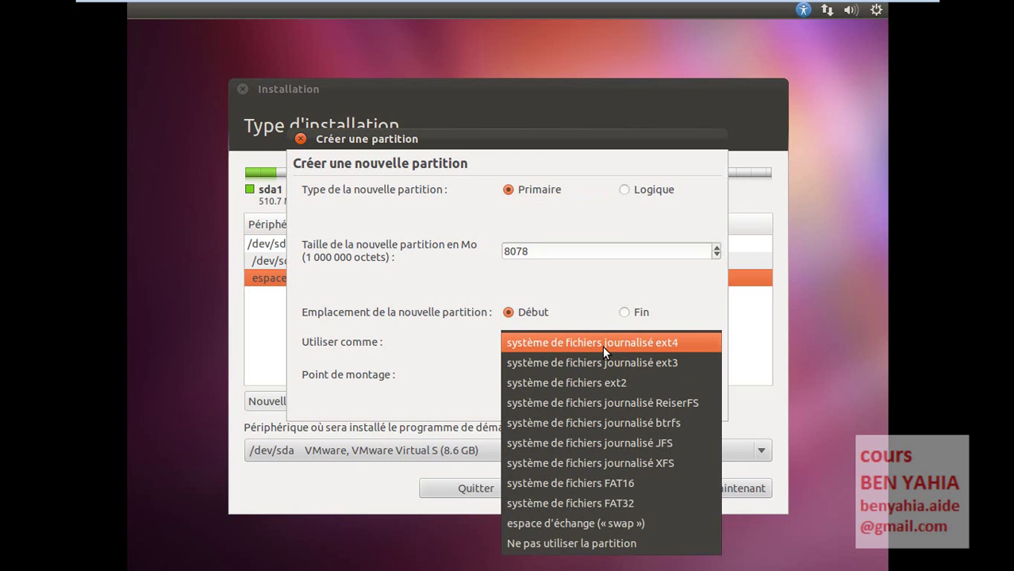
click(602, 350)
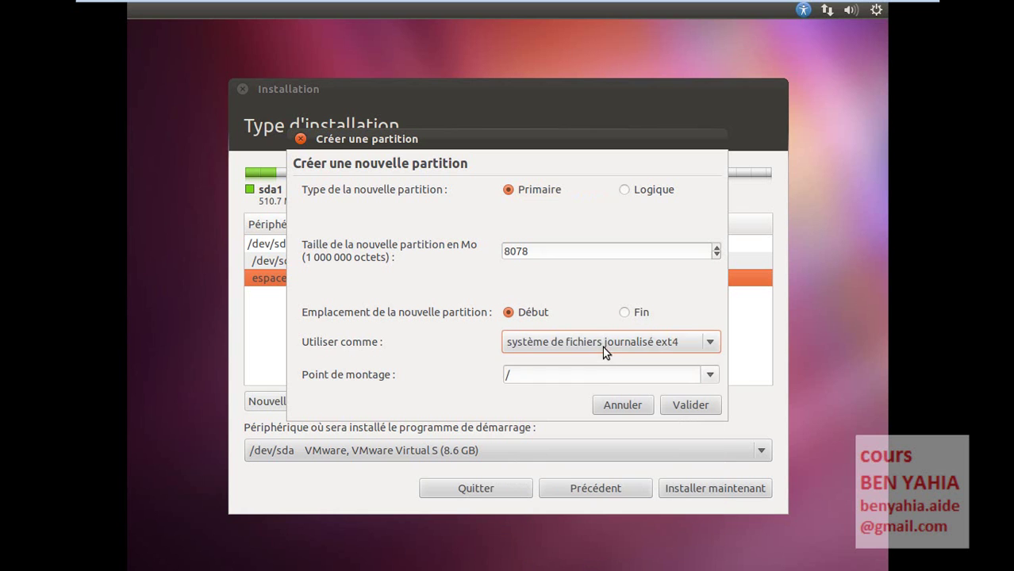
double_click(542, 251)
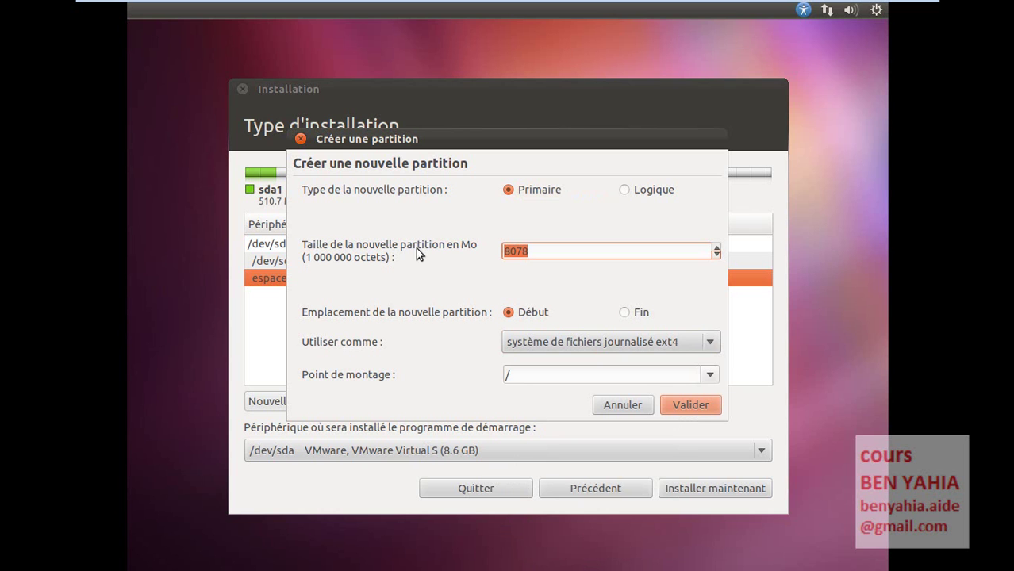
text(3072)
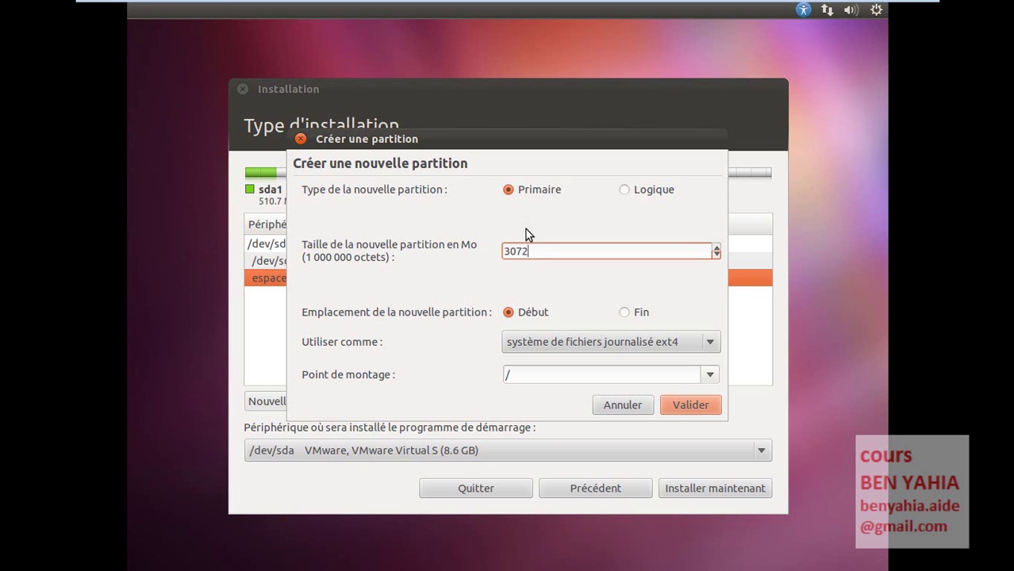
click(675, 404)
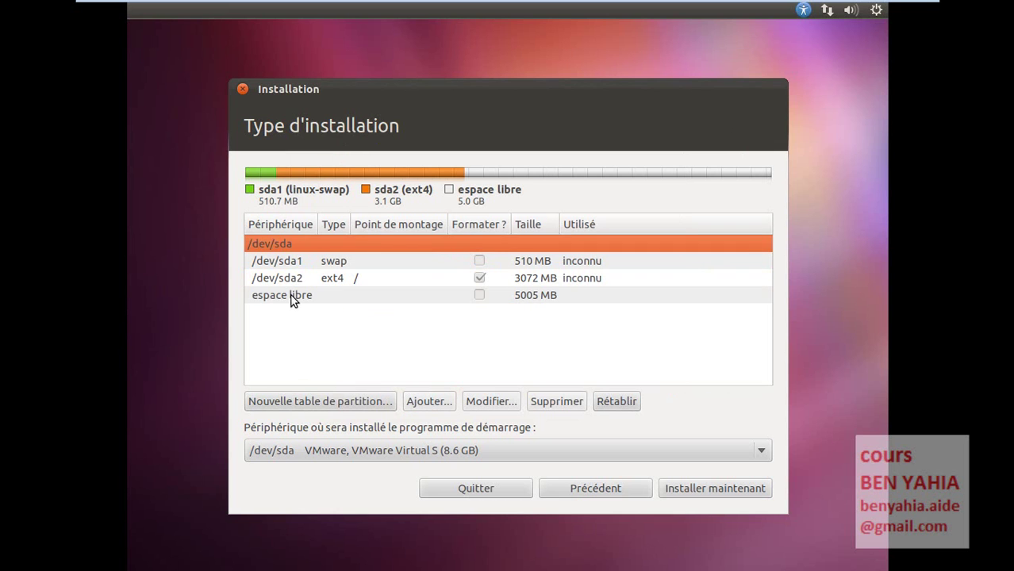
- Add a logical ext4 partition of 2048 MB mounted at /home
click(290, 297)
click(428, 402)
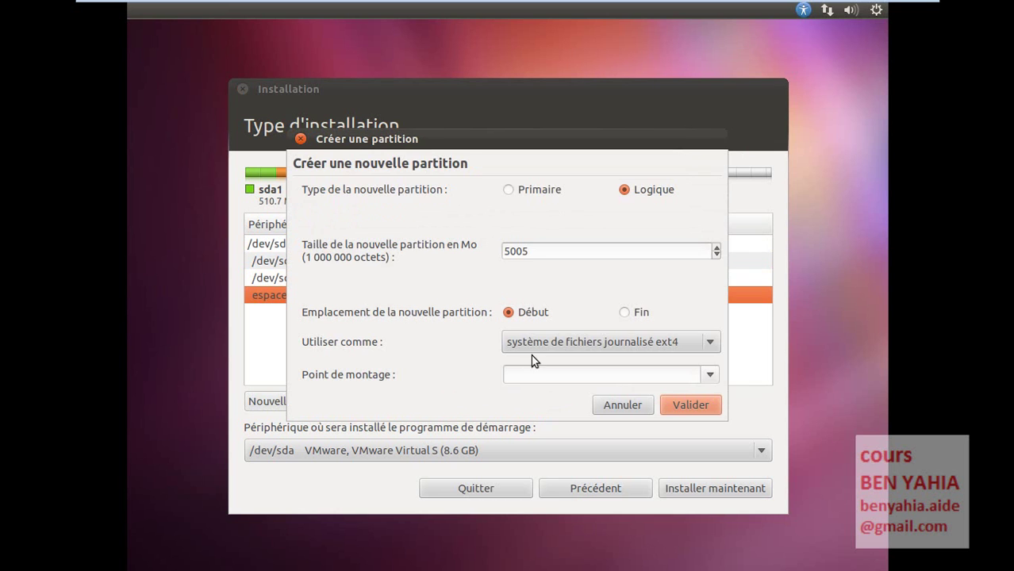
click(708, 376)
click(560, 436)
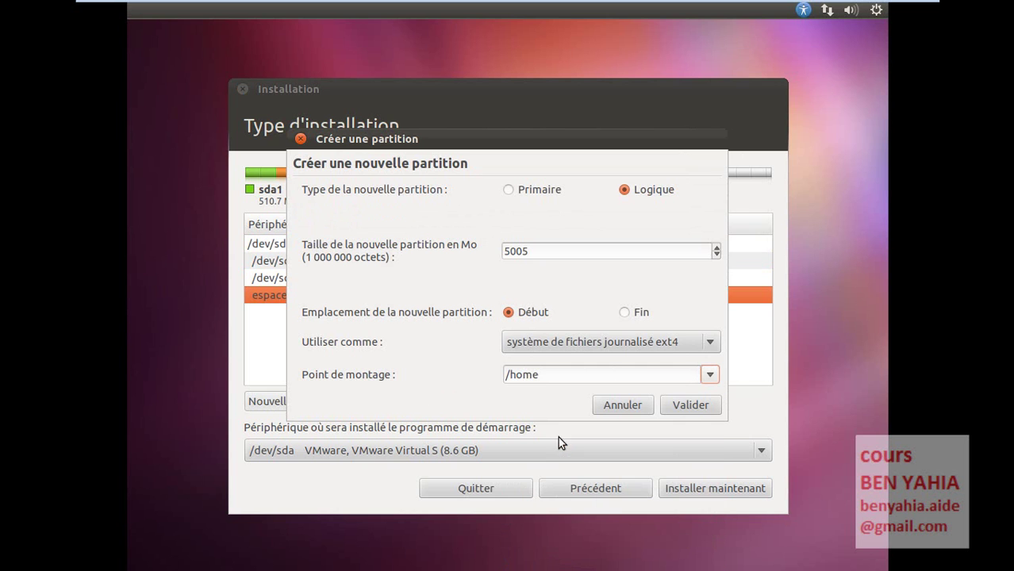
click(580, 345)
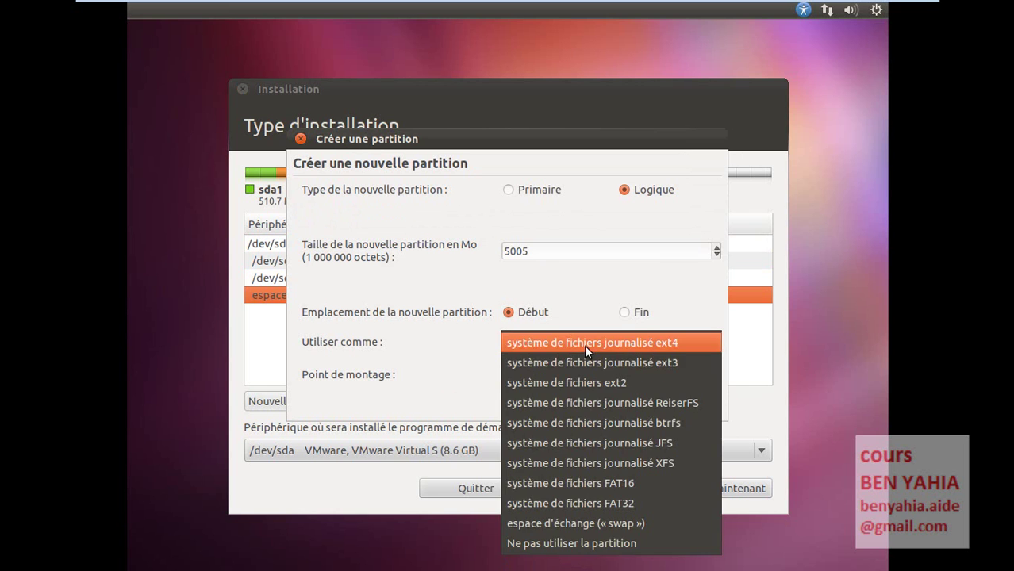
click(584, 344)
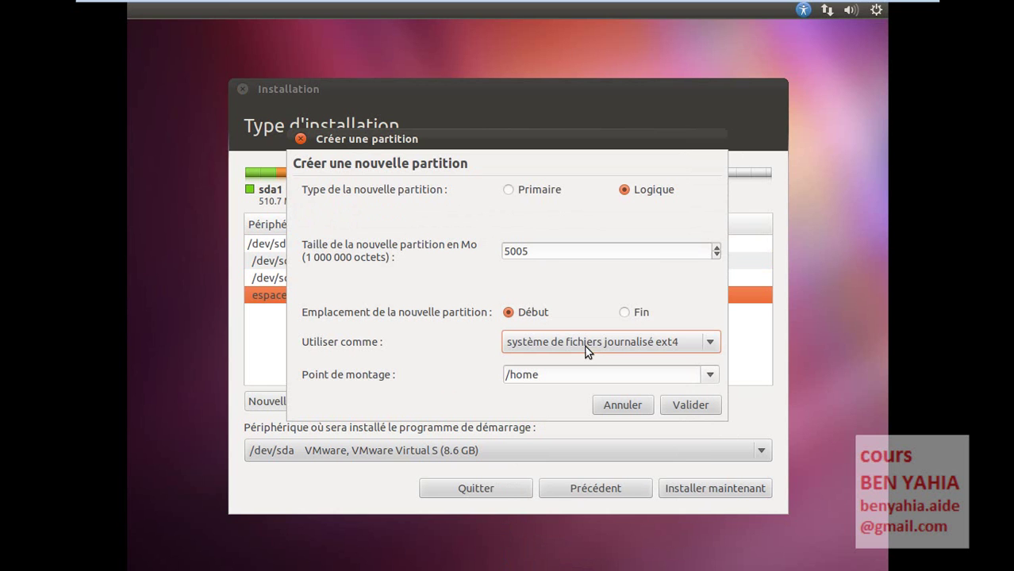
double_click(539, 255)
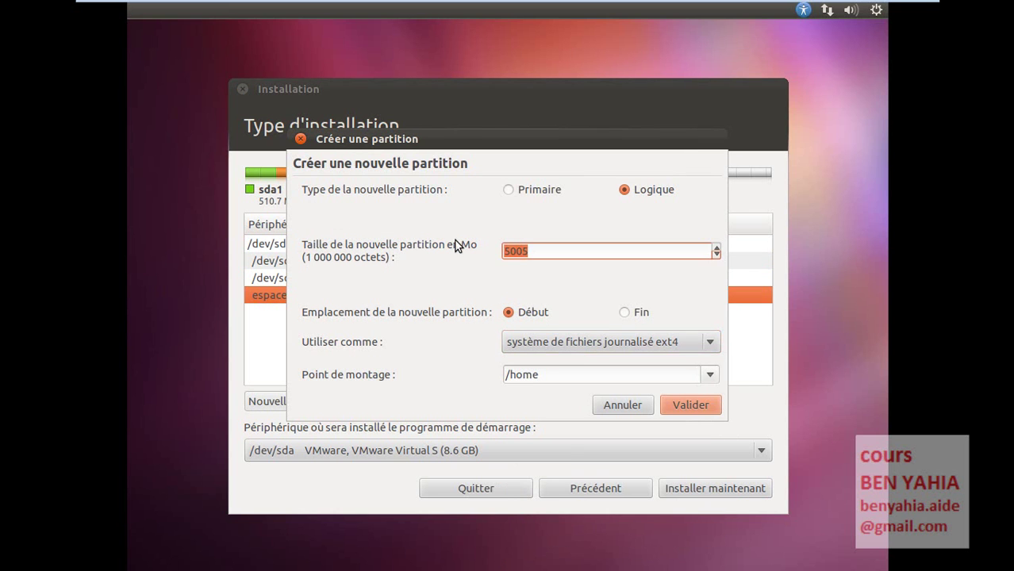
text(2048)
click(685, 405)
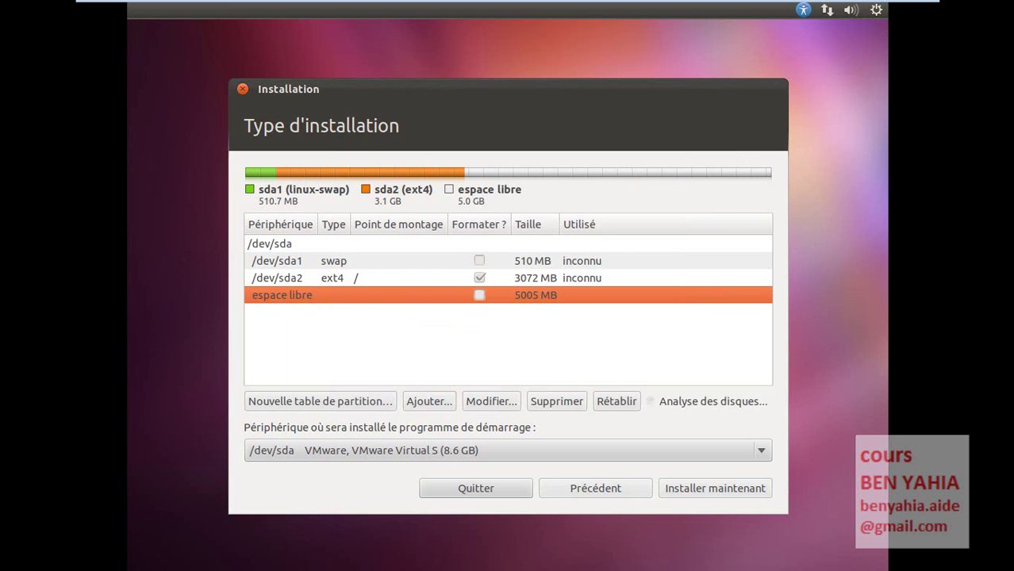
- Make the remaining 2958 MB free space a primary FAT32 partition
click(311, 315)
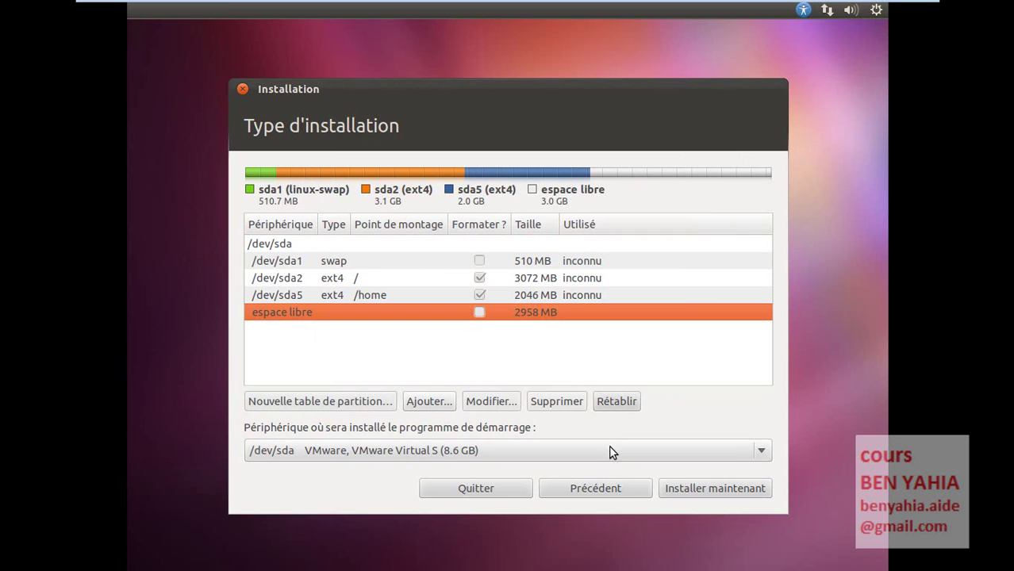
click(441, 403)
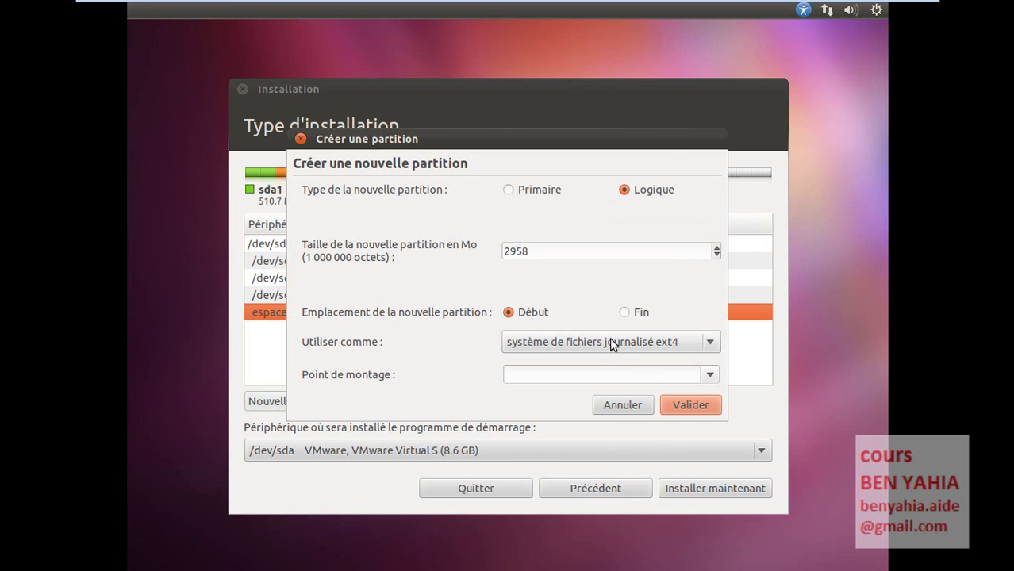
click(536, 190)
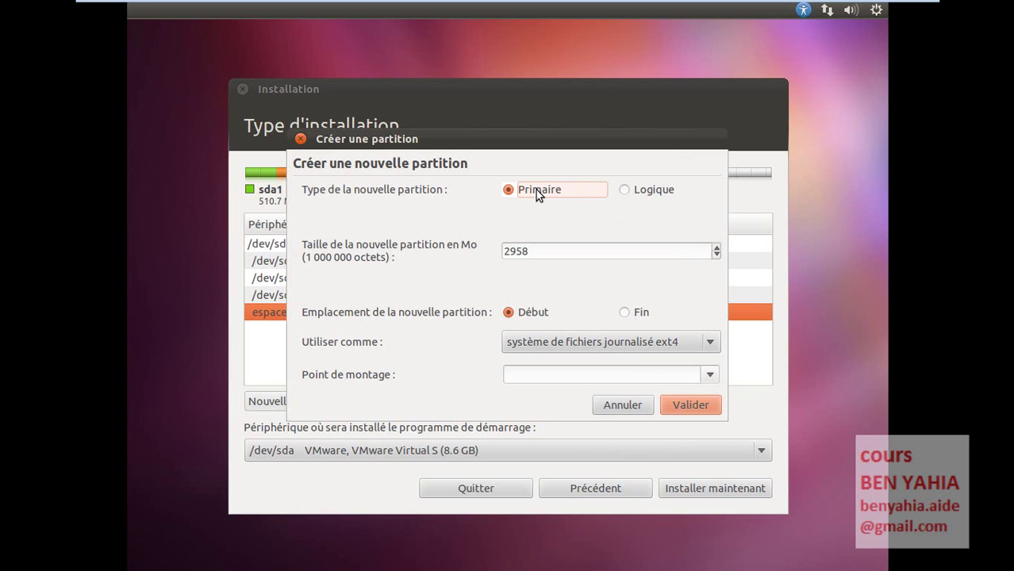
click(597, 343)
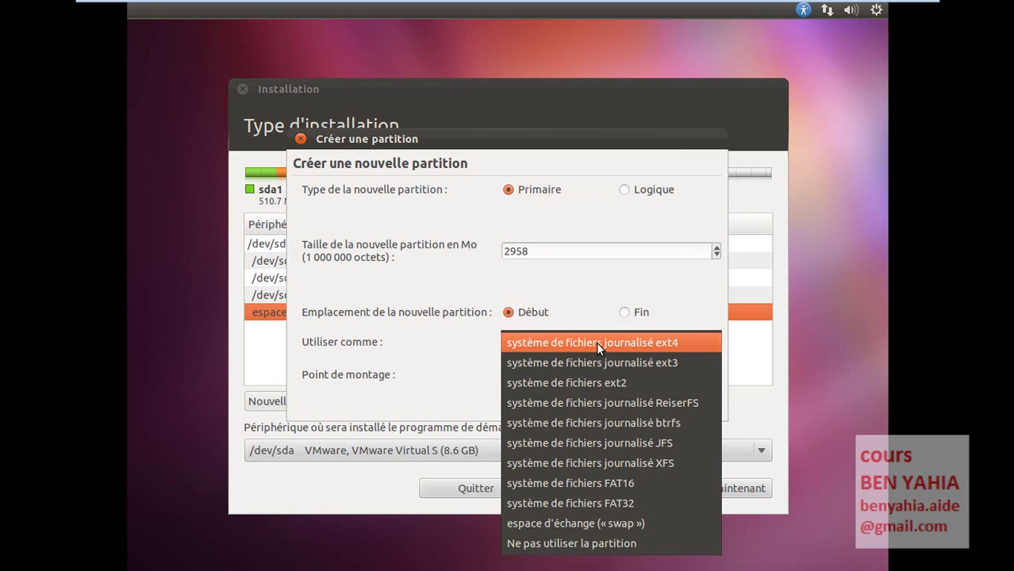
click(632, 503)
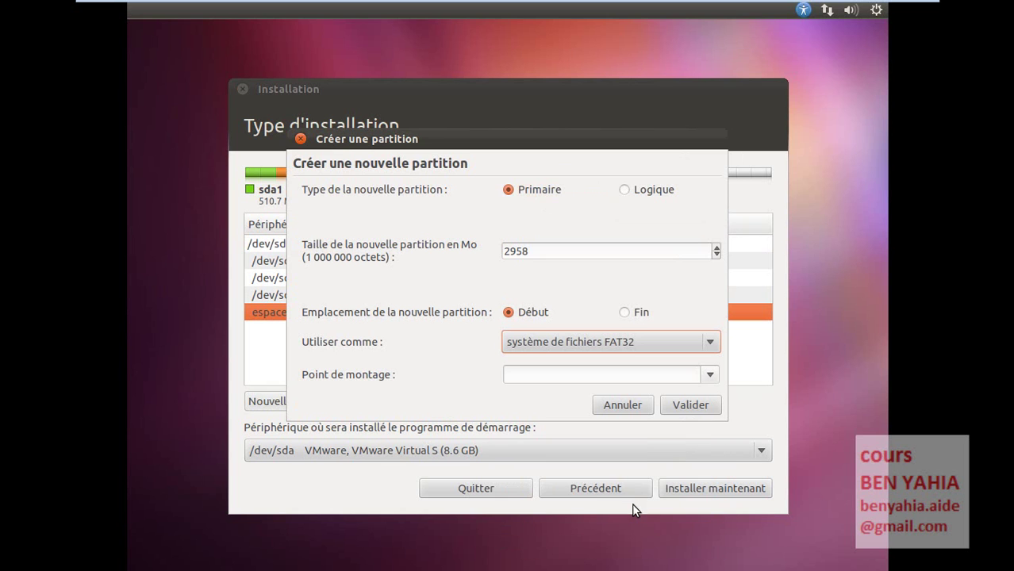
click(685, 408)
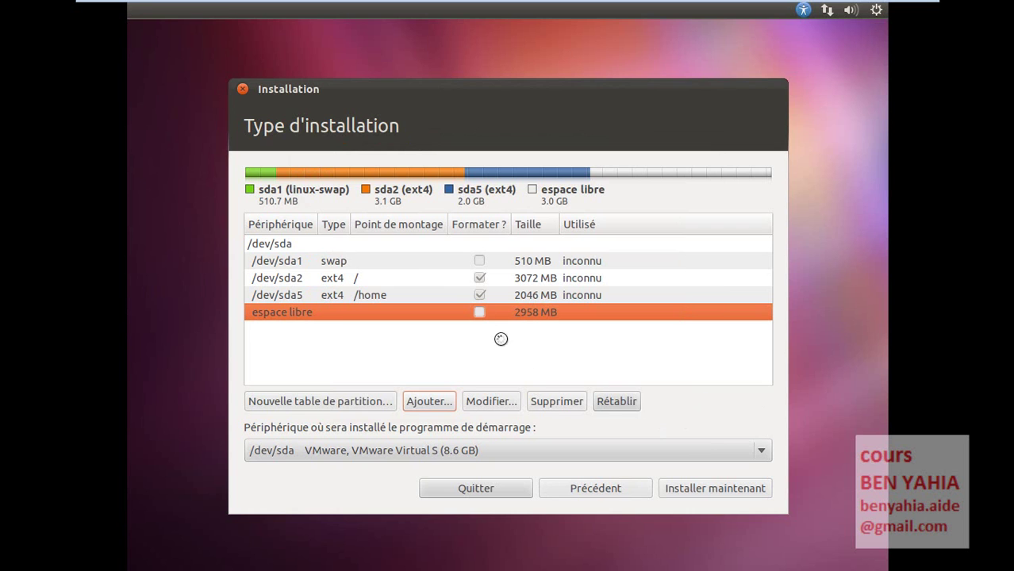
- Start the installation, accept the FAT32 no-mount-point warning, and continue to Emplacement géographique
click(346, 280)
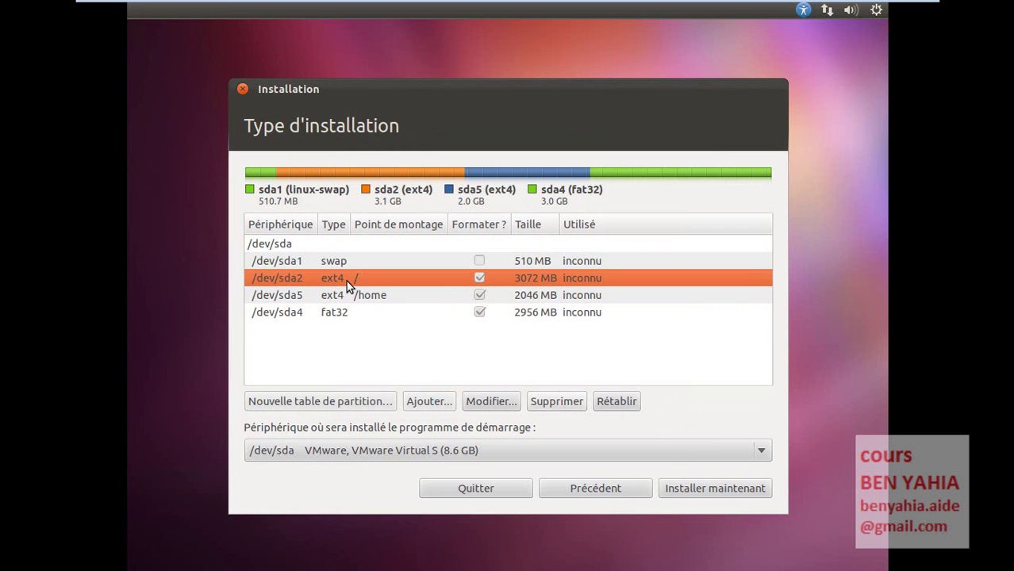
click(698, 488)
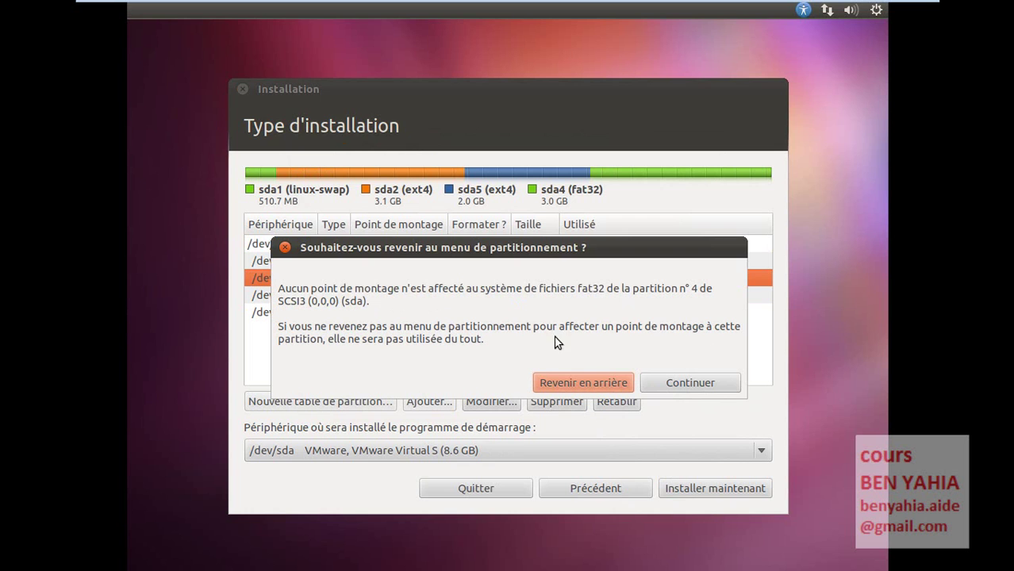
click(690, 383)
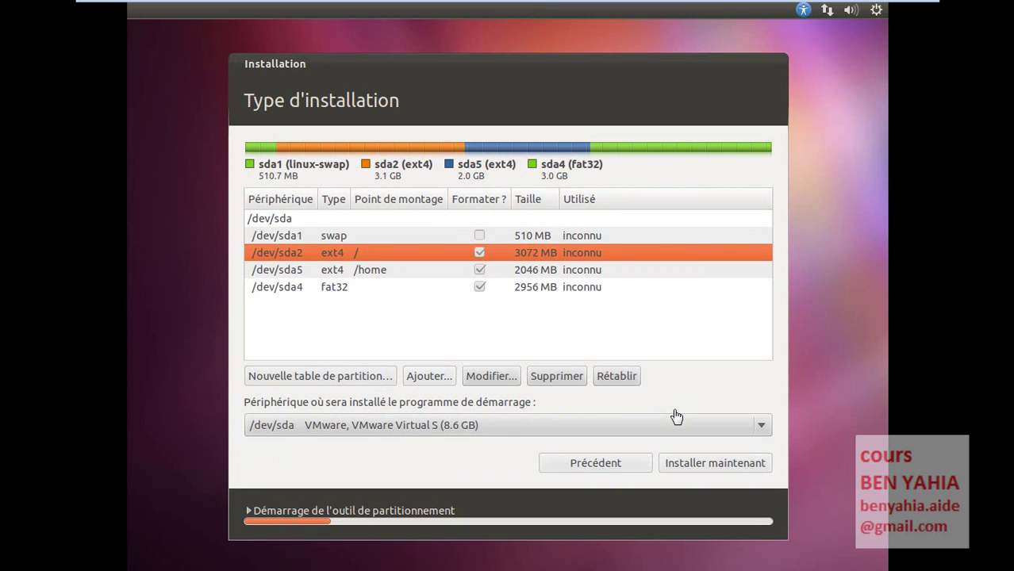
key(Return)
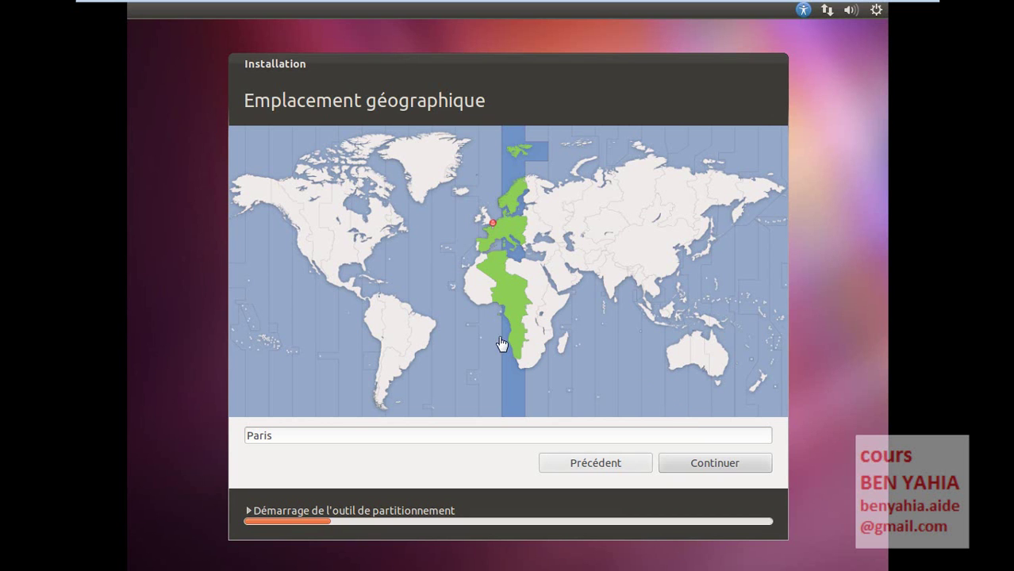
- Pick Casablanca as the location on the map and Français as the keyboard layout
click(474, 271)
click(480, 268)
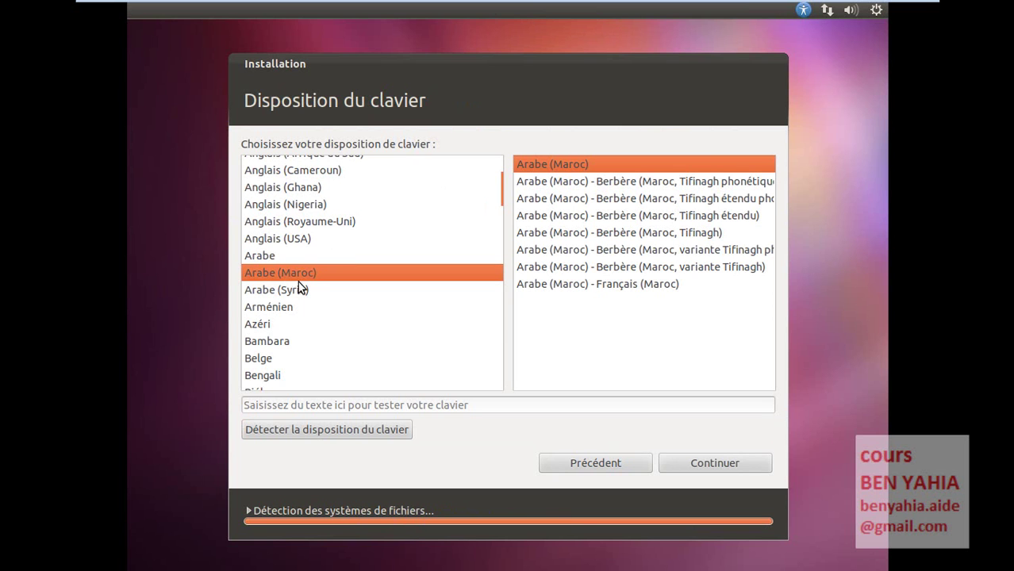
scroll(310, 333, down, 5)
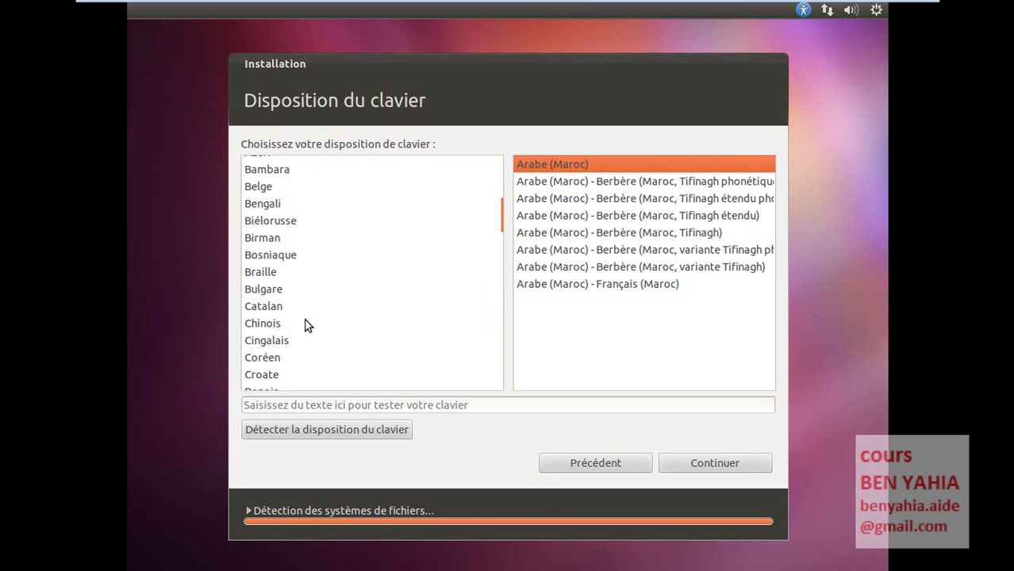
scroll(310, 331, down, 5)
scroll(308, 325, down, 1)
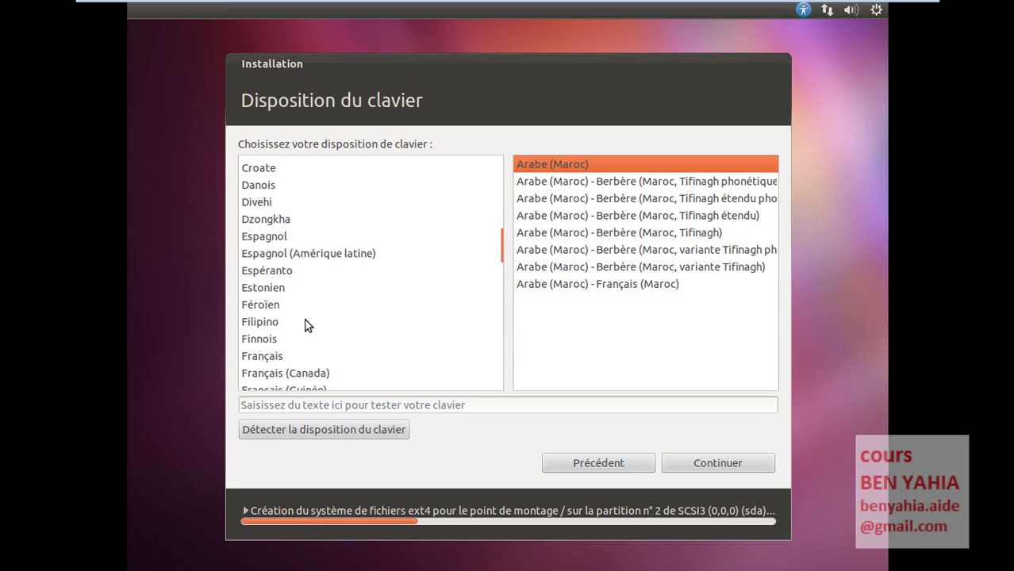
click(270, 357)
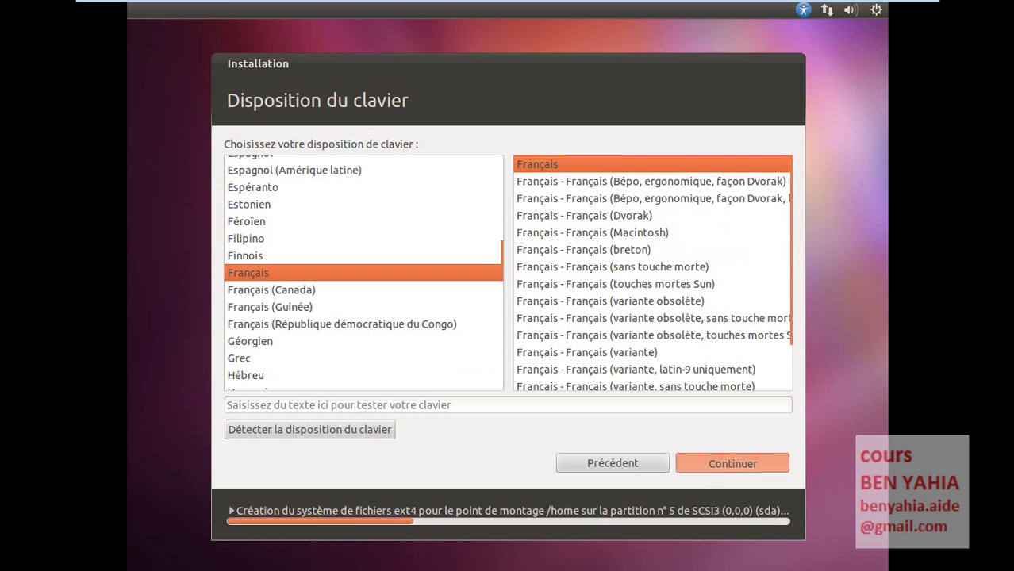
click(732, 462)
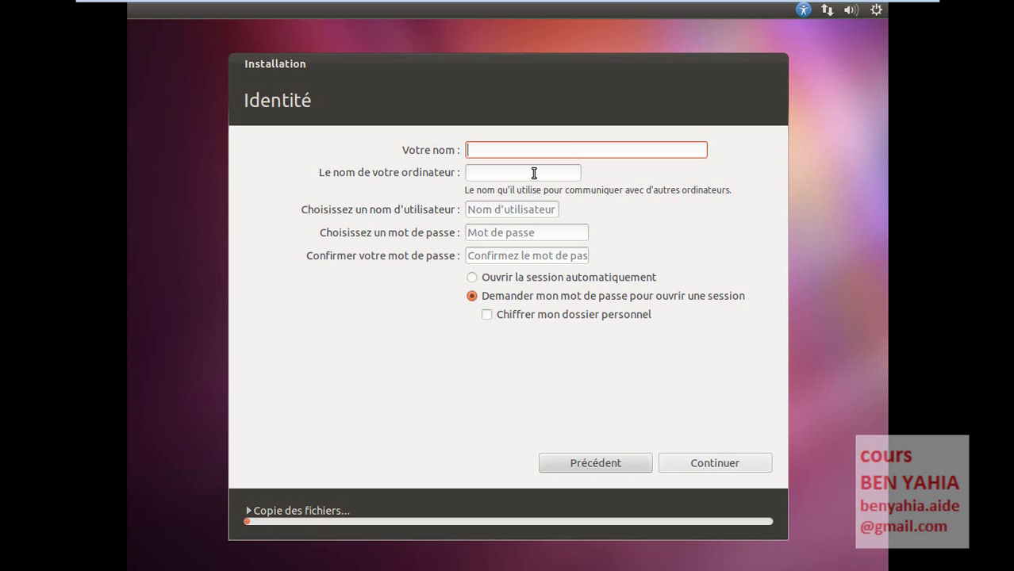
- Enter 'user' as the name and replace the computer name with 'ubuntu11'
text(user)
click(534, 173)
triple_click(522, 173)
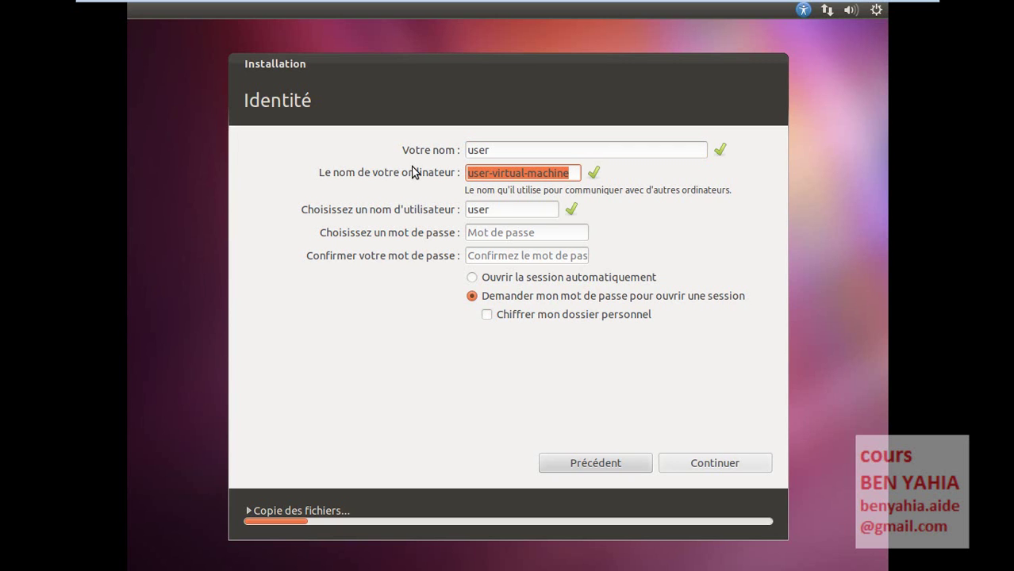
text(ubuntu11)
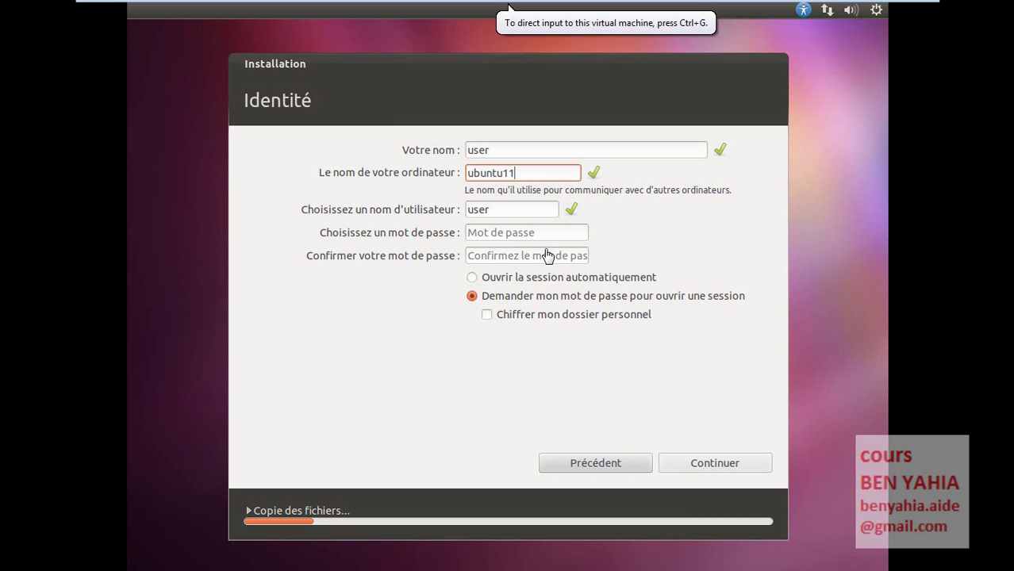
- Enter and confirm the account password, then submit the Identité form to begin installing
key(Tab)
text(ubuntu11)
key(Tab)
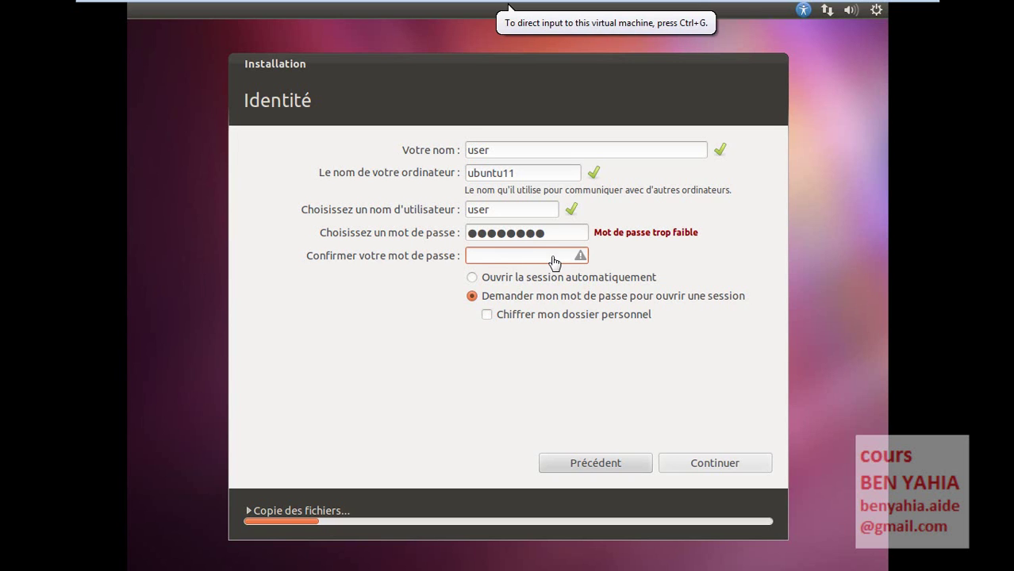
click(555, 255)
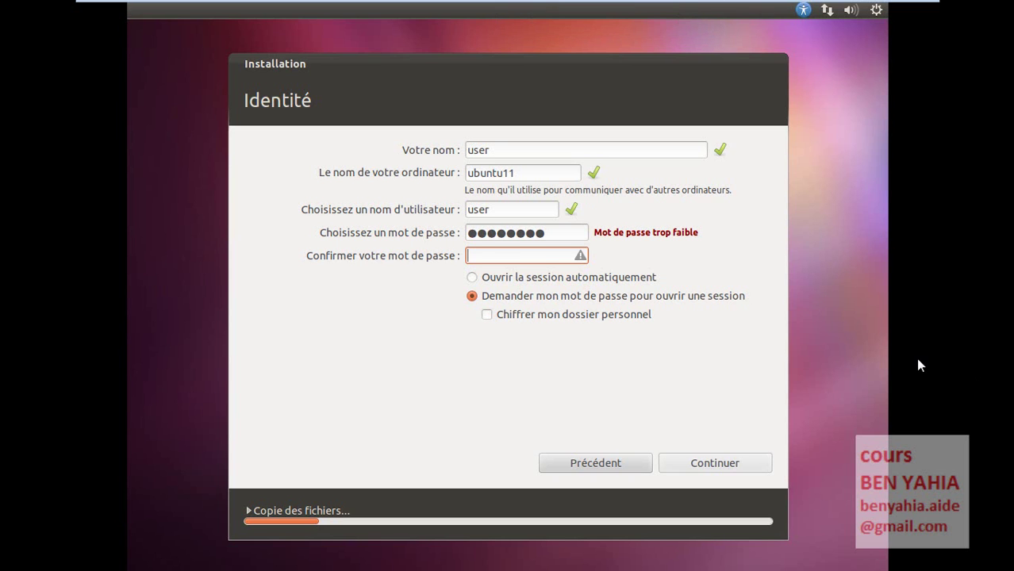
text(12345678)
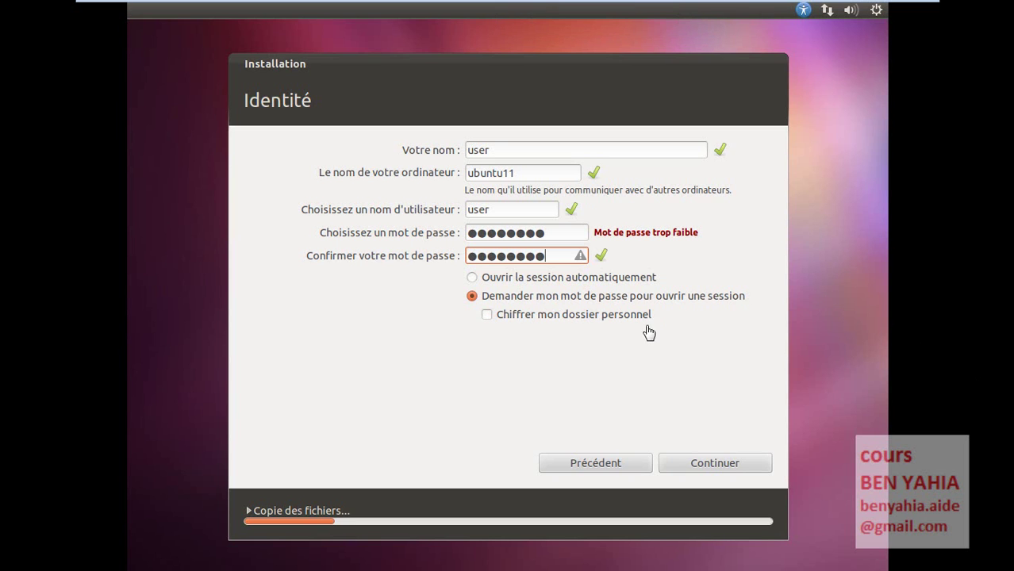
click(719, 471)
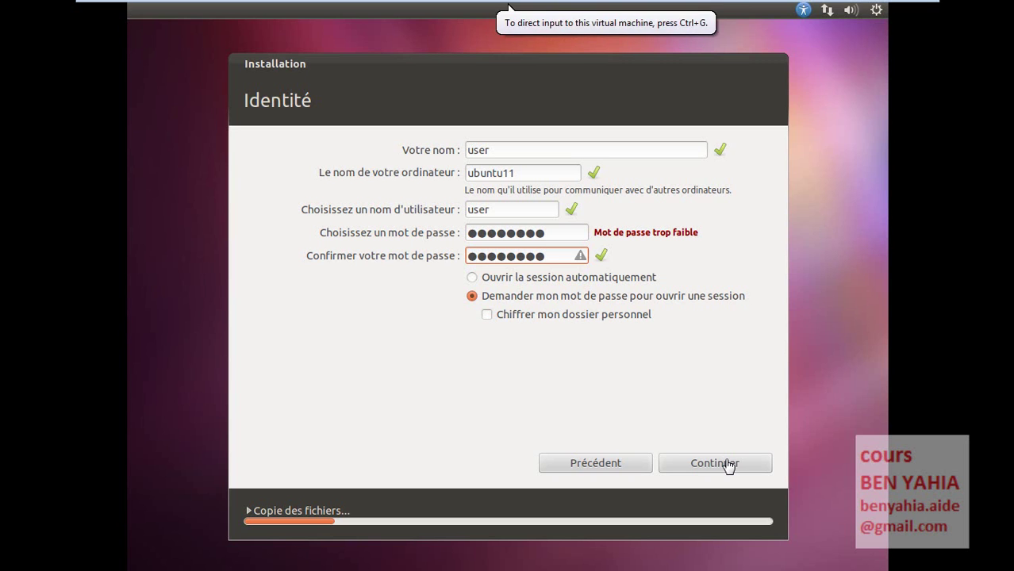
click(727, 466)
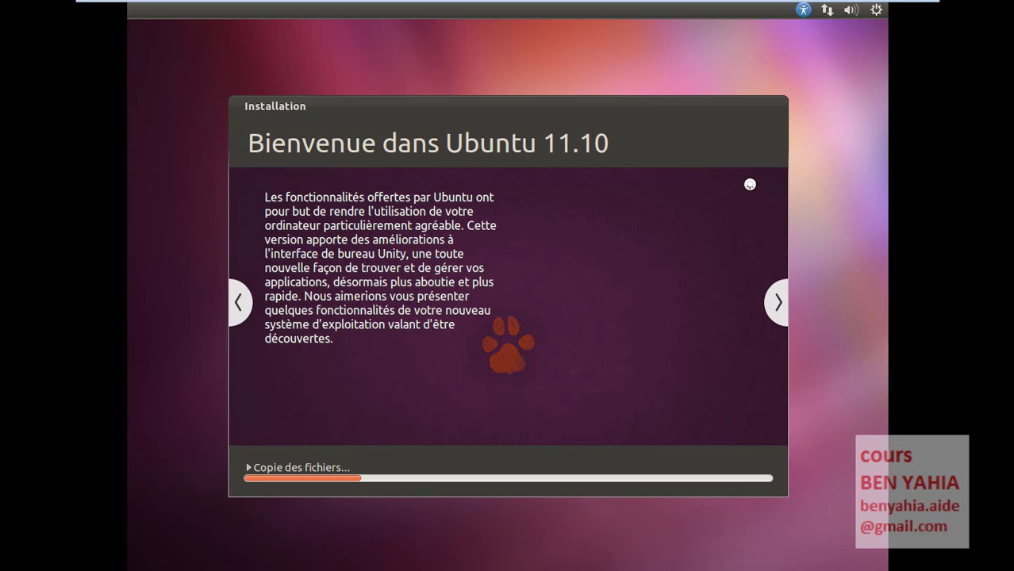
- Release input to the host and wait while files copy and the slideshow reaches Ubuntu One
key(ctrl+alt)
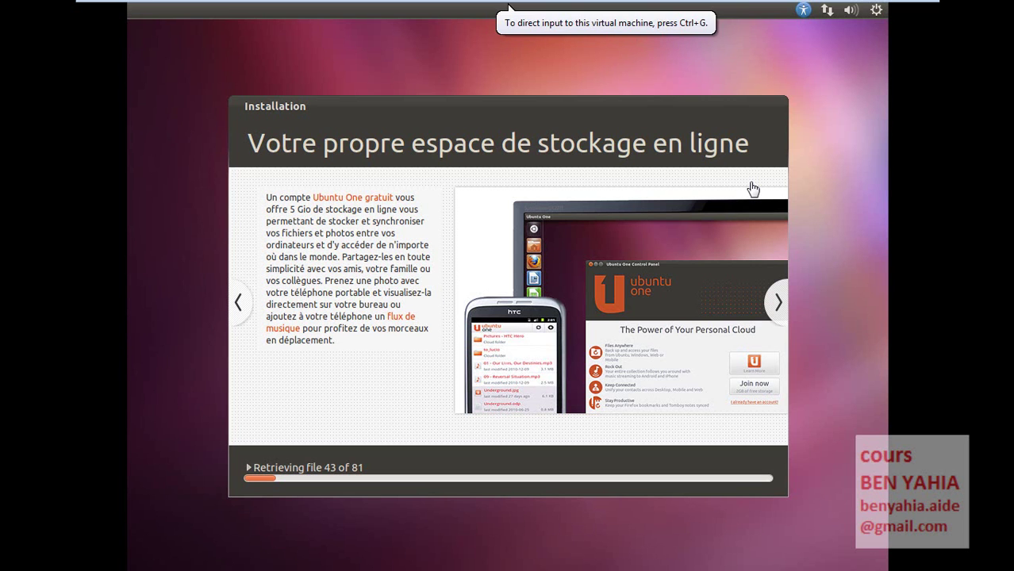
- Choose 'Redémarrer maintenant' in the 'Installation terminée' dialog to reboot the virtual machine
click(752, 188)
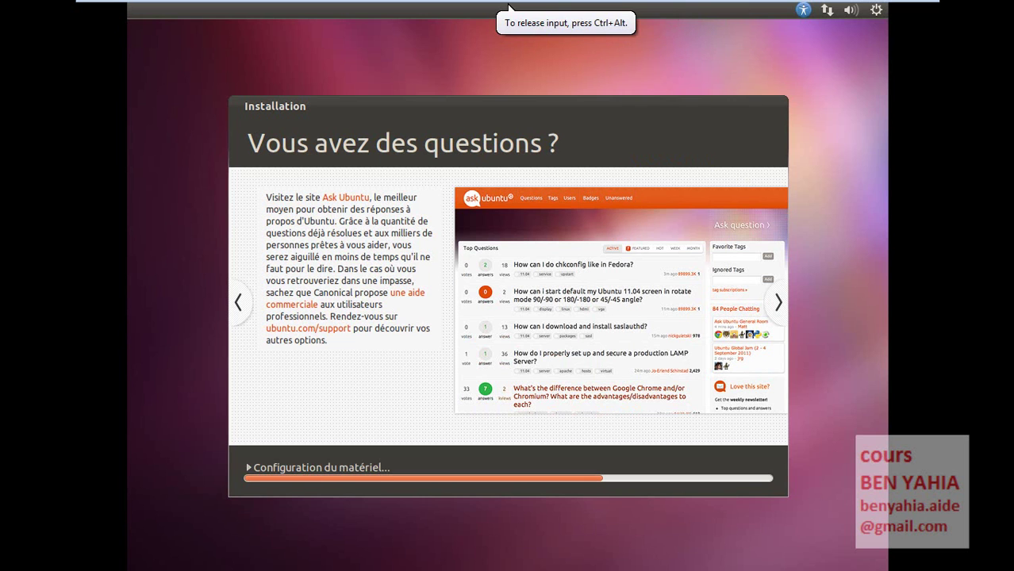
key(ctrl+alt)
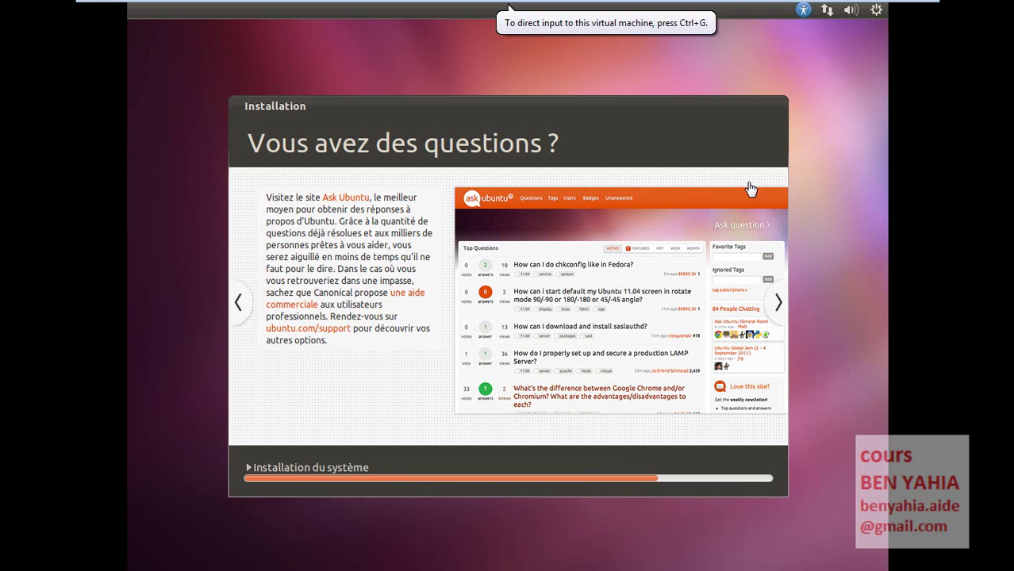
click(750, 188)
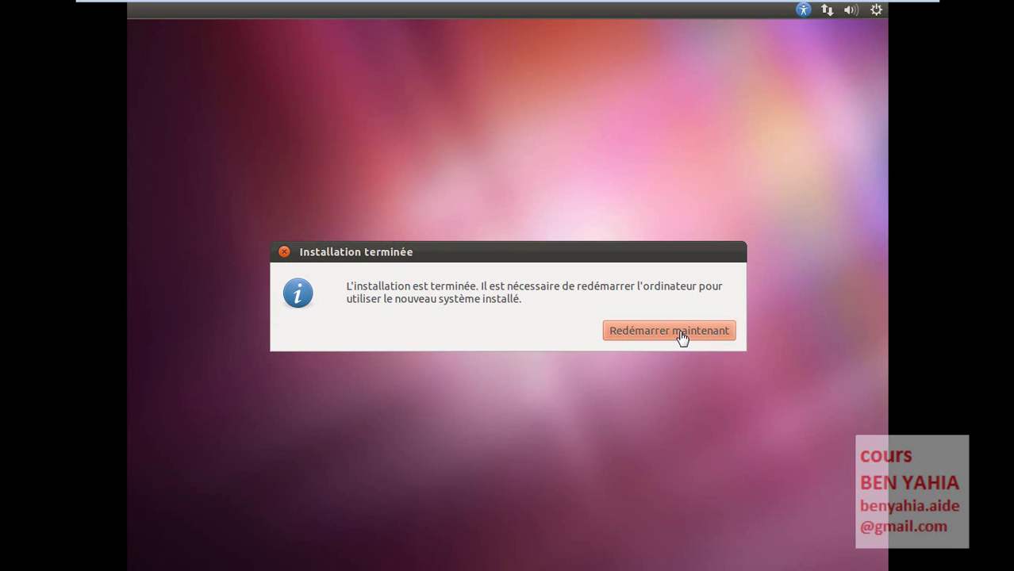
click(655, 259)
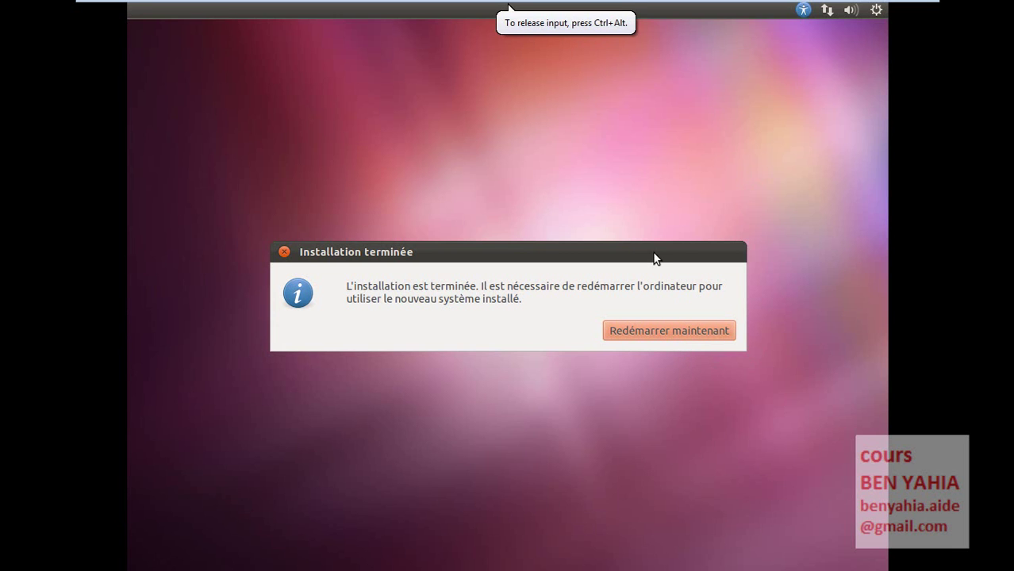
click(693, 339)
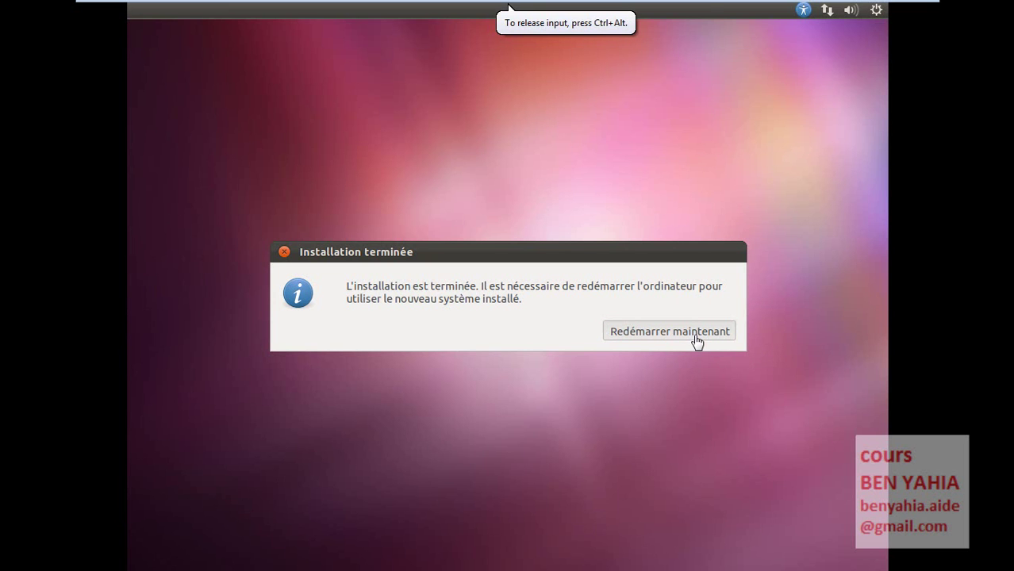
- Acknowledge the remove-installation-media prompt so the VM boots to the ubuntu11 login screen
key(ctrl+alt)
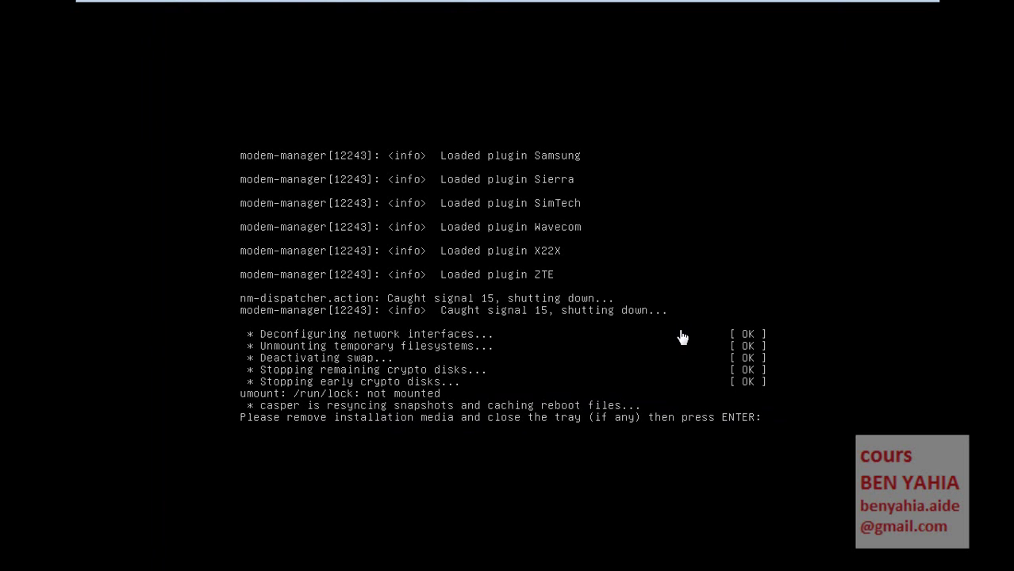
key(Return)
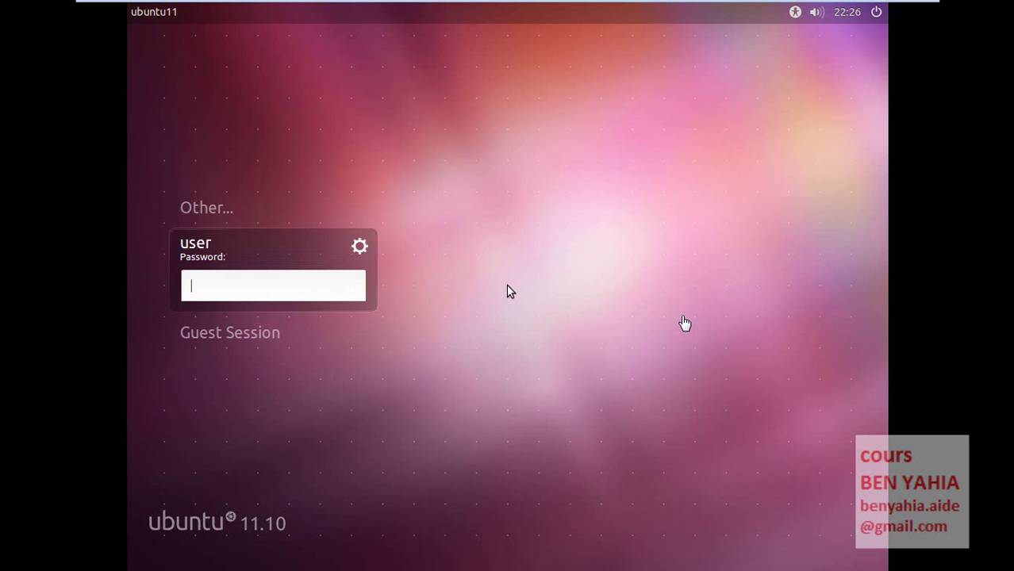
- Log in as 'user' by entering the account password
click(319, 290)
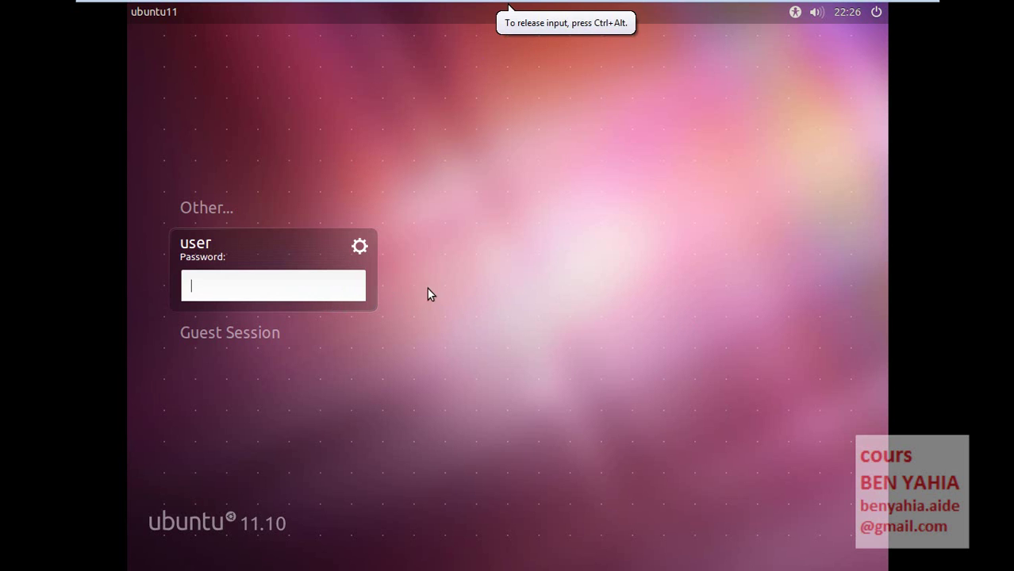
text(********)
key(Return)
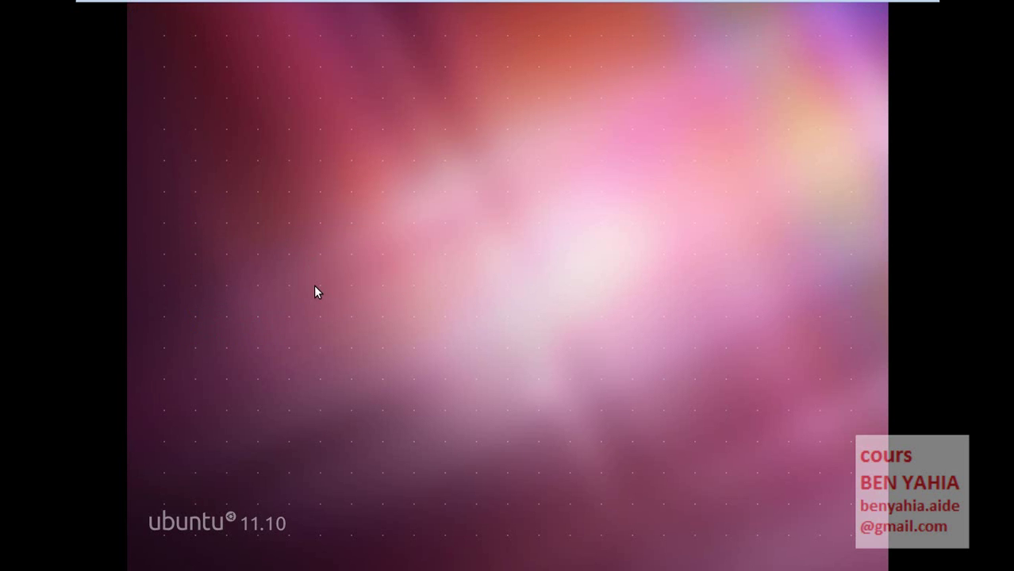